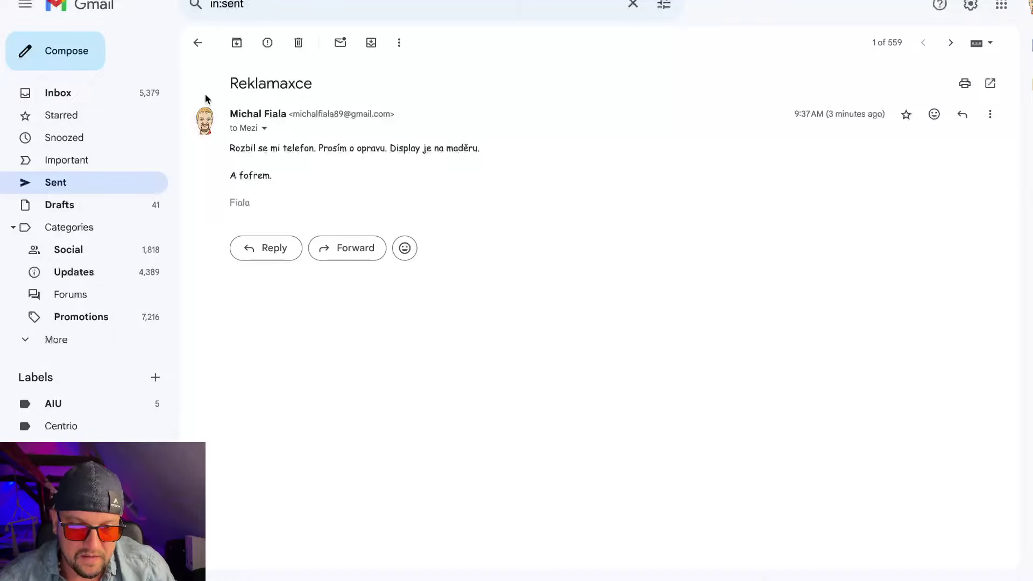
# - Open the most recent sent message to Mezi with the subject "reklamace"
pyautogui.click(56, 182)
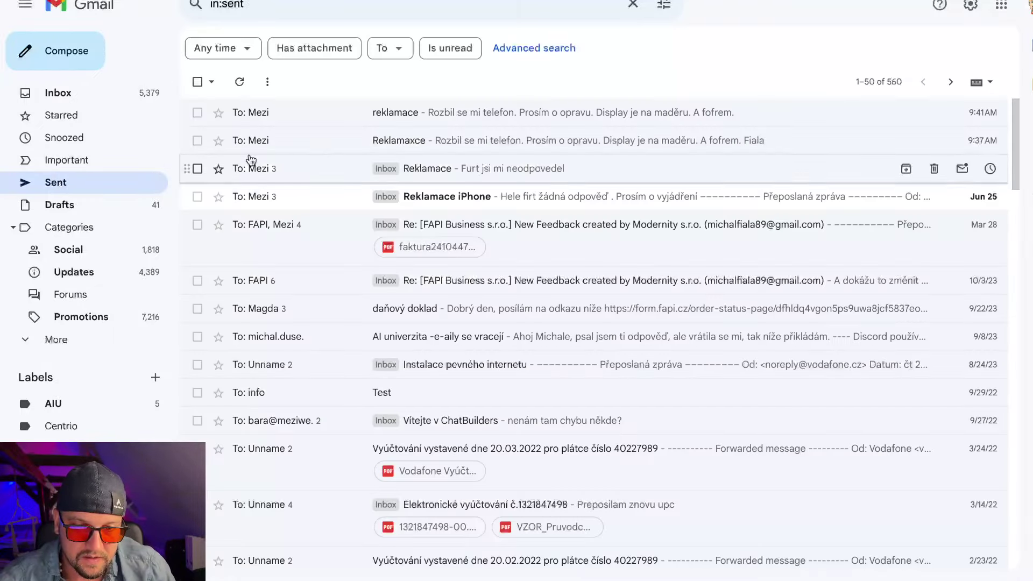
pyautogui.click(389, 124)
pyautogui.doubleClick(271, 87)
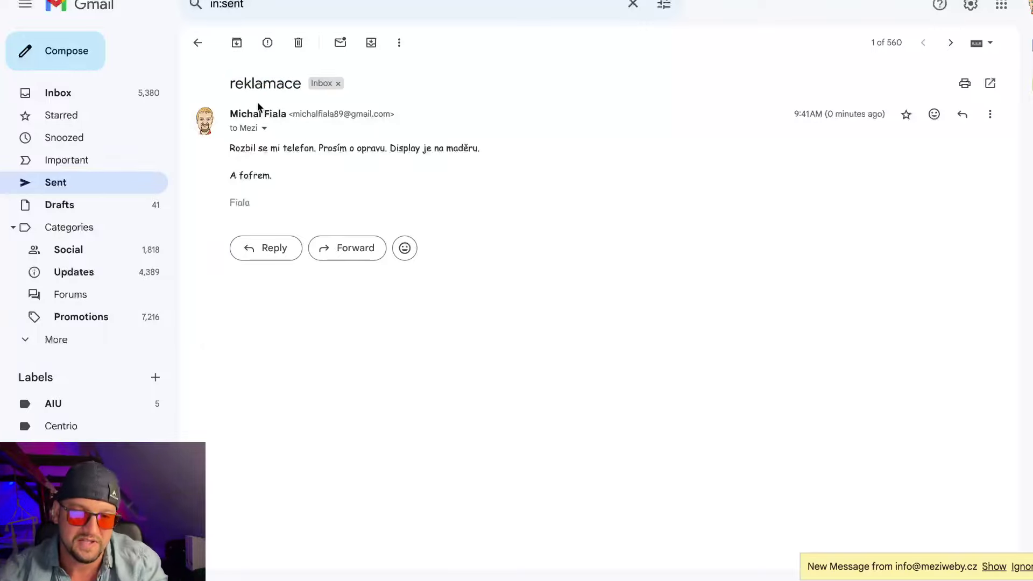
# - Open the newest "reklamace" conversation in the inbox and read the assistant's numbered complaint instructions
pyautogui.click(107, 94)
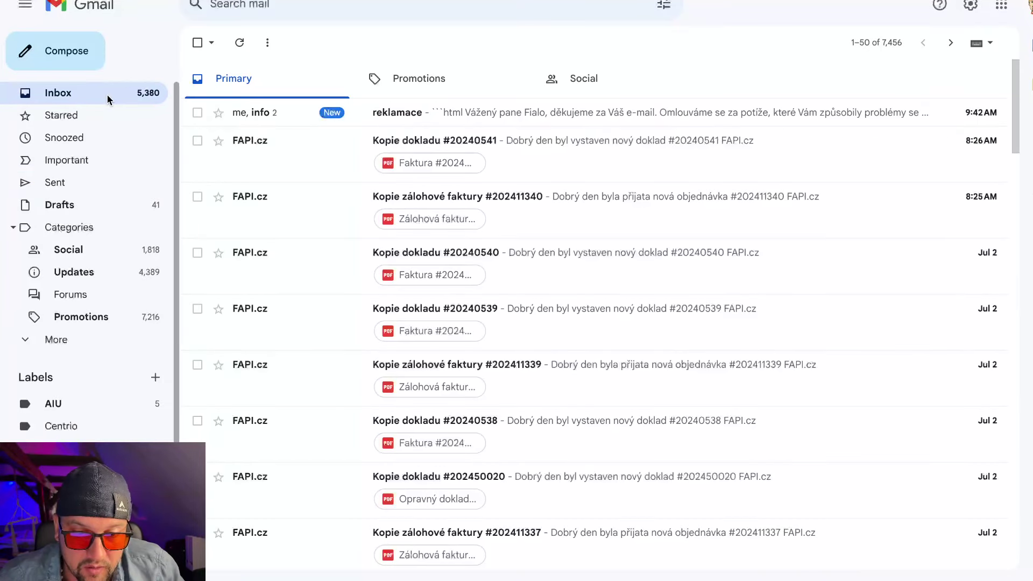
pyautogui.click(445, 115)
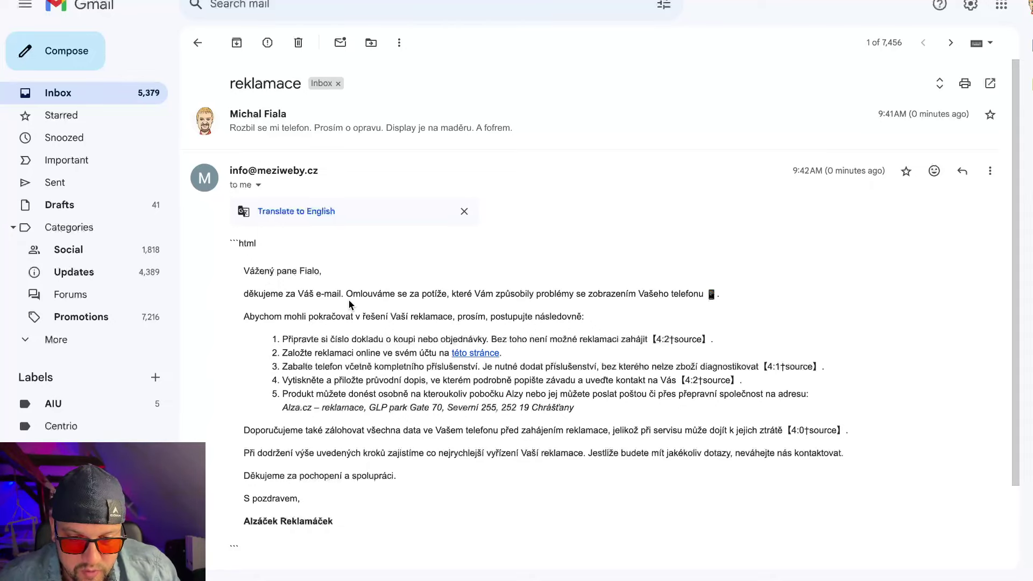
pyautogui.scroll(-2, 349, 305)
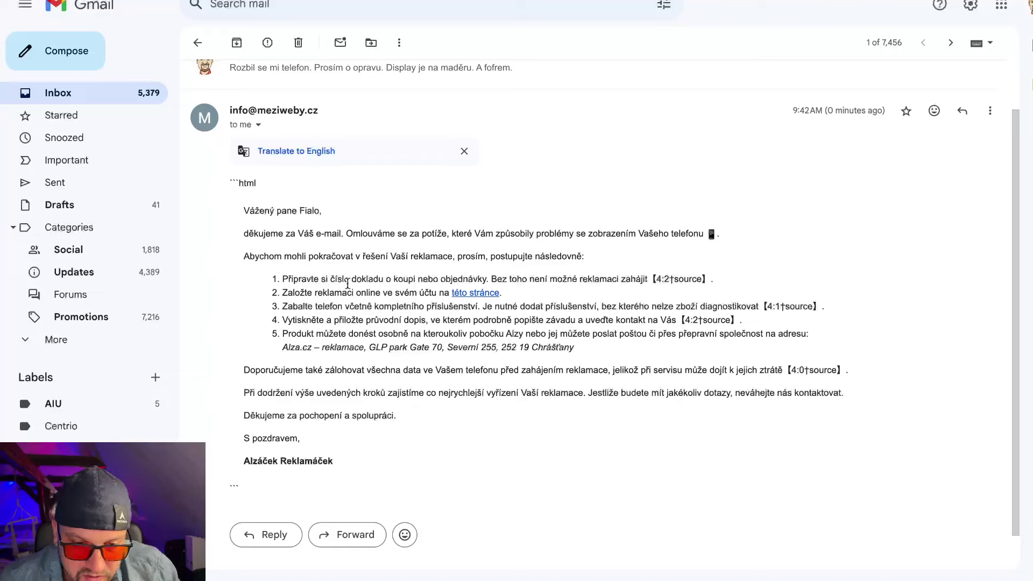
pyautogui.moveTo(311, 296); pyautogui.dragTo(437, 296)
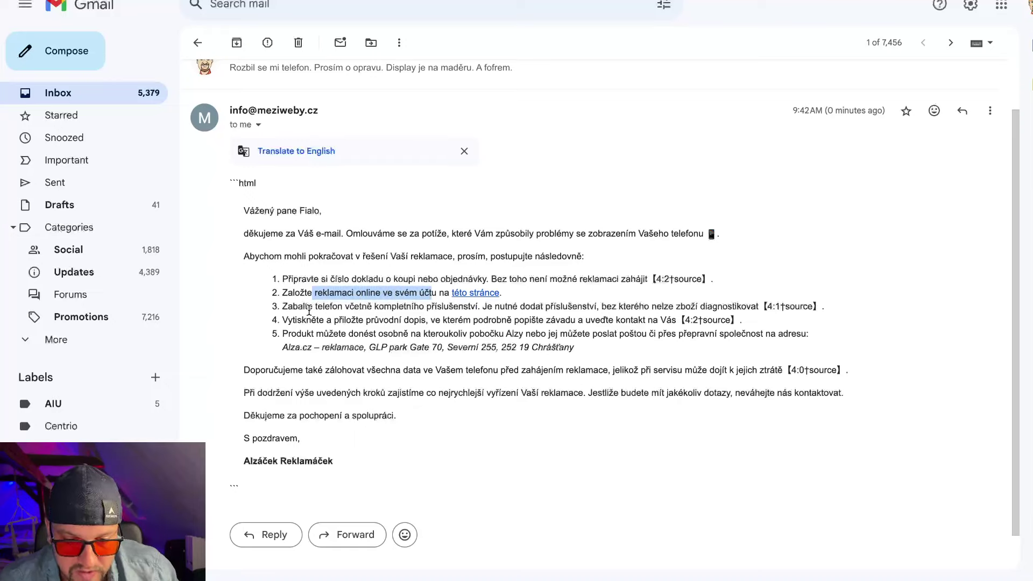
pyautogui.moveTo(310, 311); pyautogui.dragTo(399, 318)
pyautogui.click(397, 316)
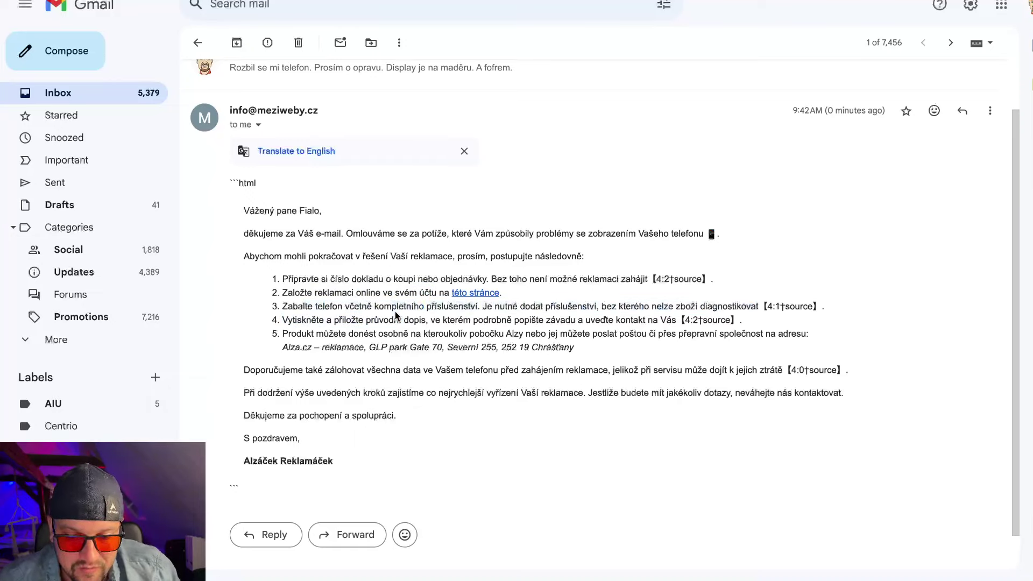
pyautogui.moveTo(320, 321); pyautogui.dragTo(346, 329)
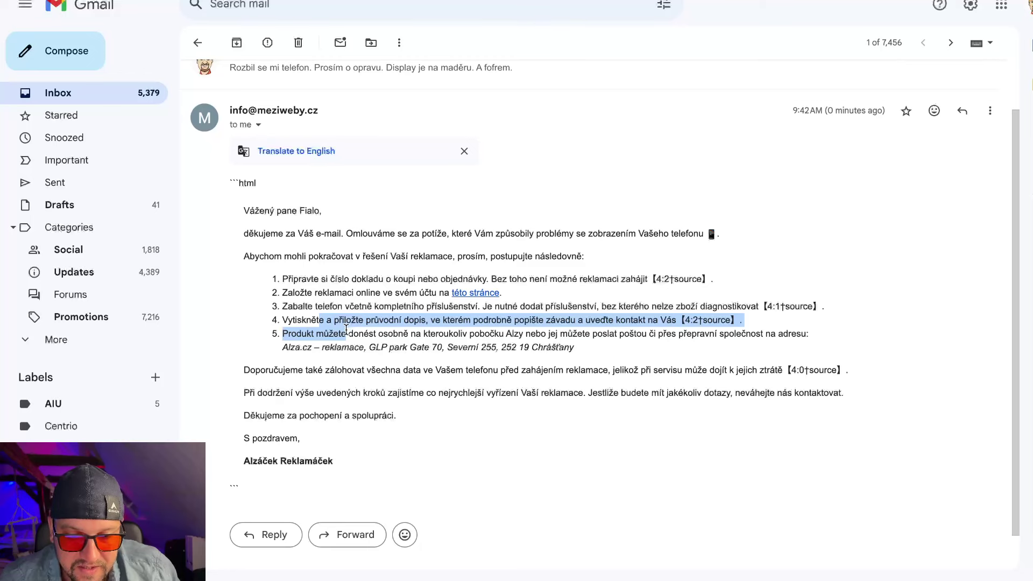
pyautogui.scroll(-1, 346, 329)
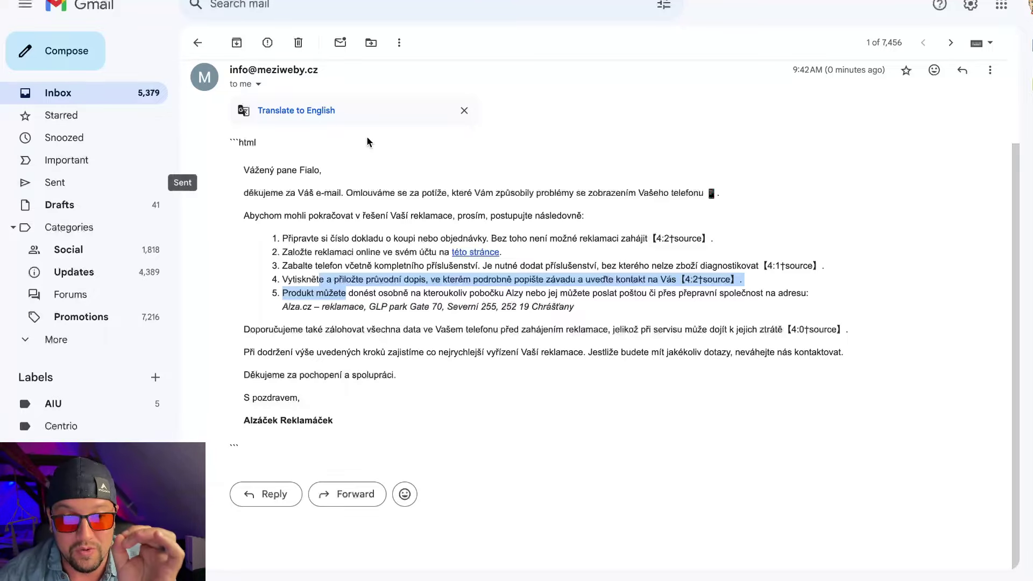
# - Switch to the Make scenario that connects Gmail with the OpenAI assistant
pyautogui.hotkey('ctrl', 'Up')
pyautogui.click(297, 326)
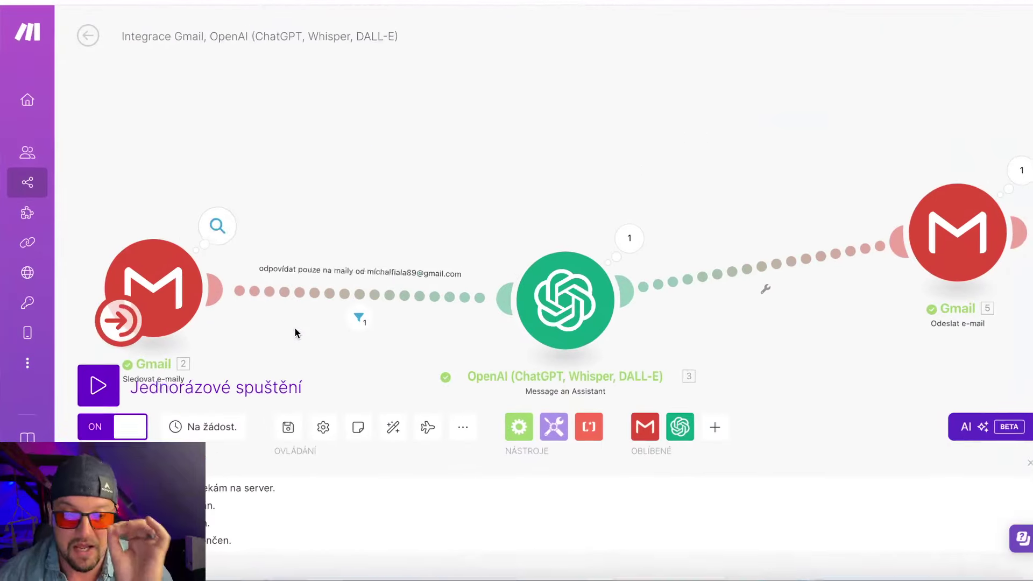
# - Switch to the Alza.cz service page and expand the question "Co potřebuji k reklamaci za dokumenty?"
pyautogui.click(301, 7)
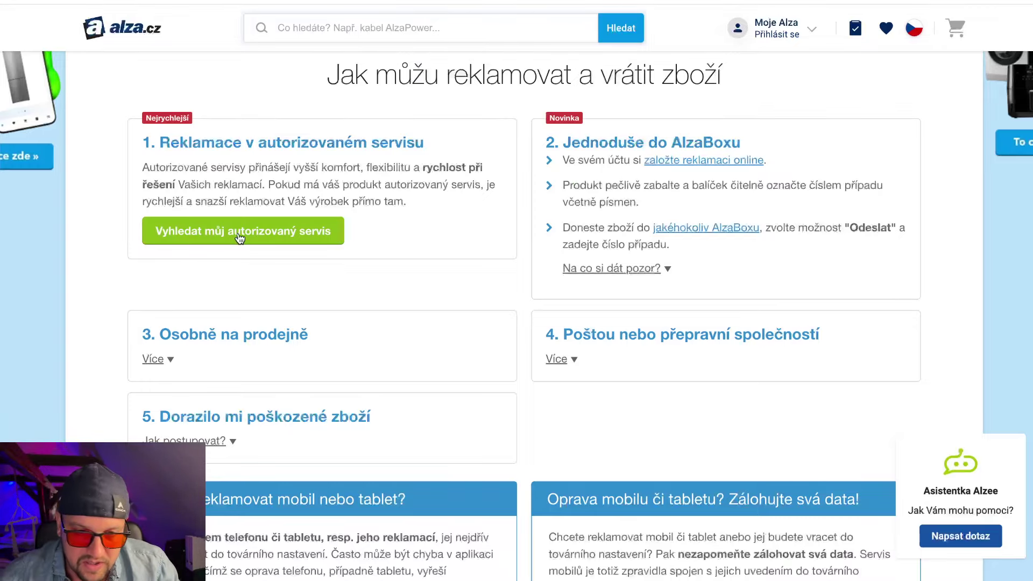
pyautogui.scroll(-5, 240, 238)
pyautogui.scroll(10, 239, 239)
pyautogui.scroll(-1, 239, 238)
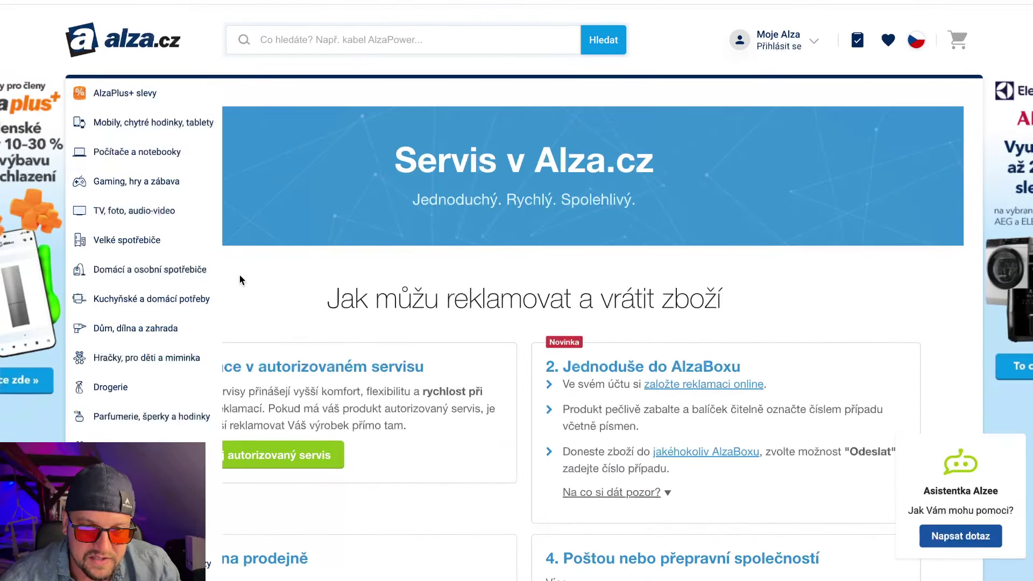
pyautogui.scroll(-5, 295, 284)
pyautogui.scroll(5, 461, 143)
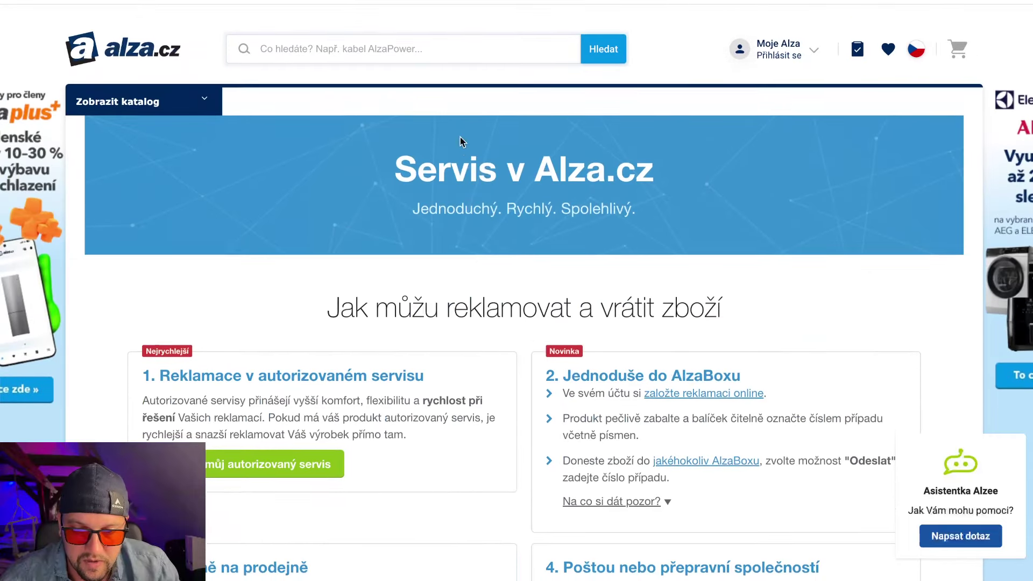
pyautogui.scroll(-5, 461, 143)
pyautogui.click(162, 384)
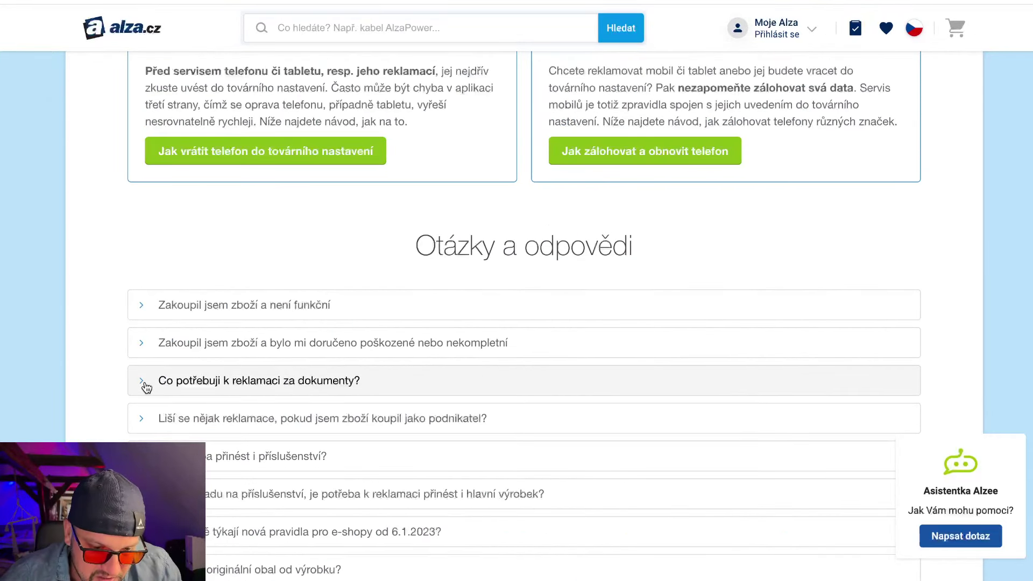
# - View the service page's source code with all of it selected, and close the source view
pyautogui.rightClick(322, 240)
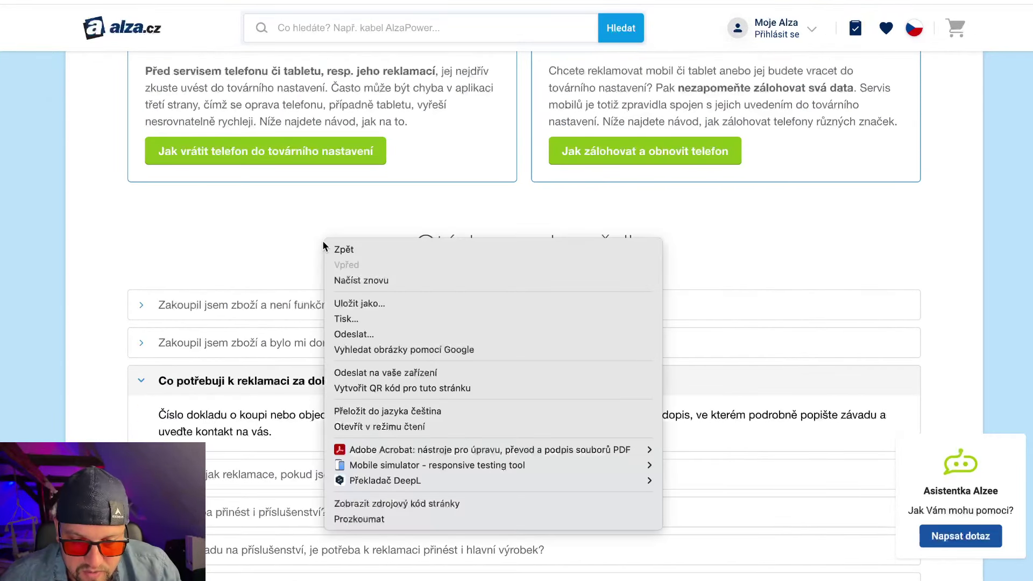
pyautogui.click(396, 504)
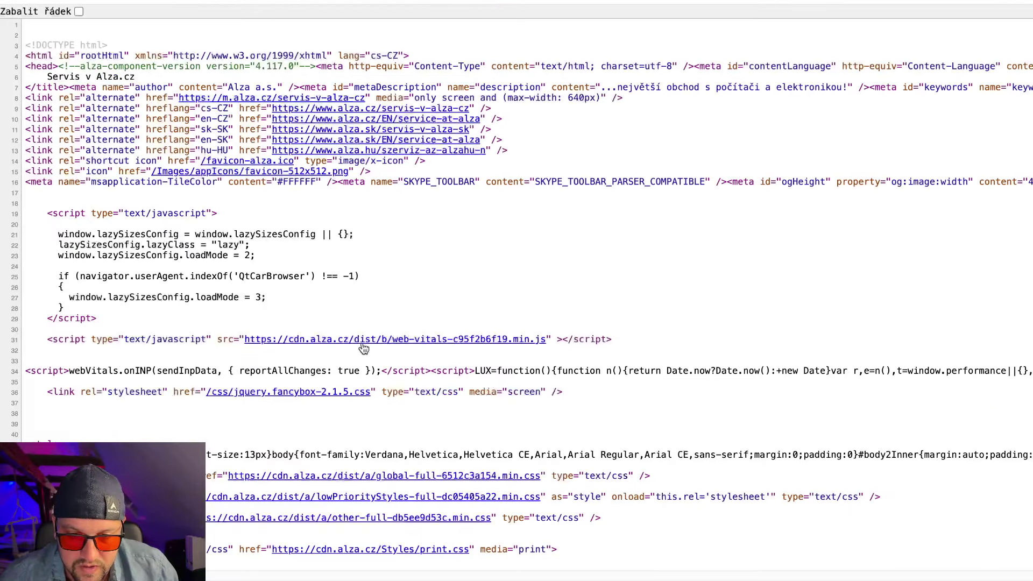
pyautogui.press('super+a')
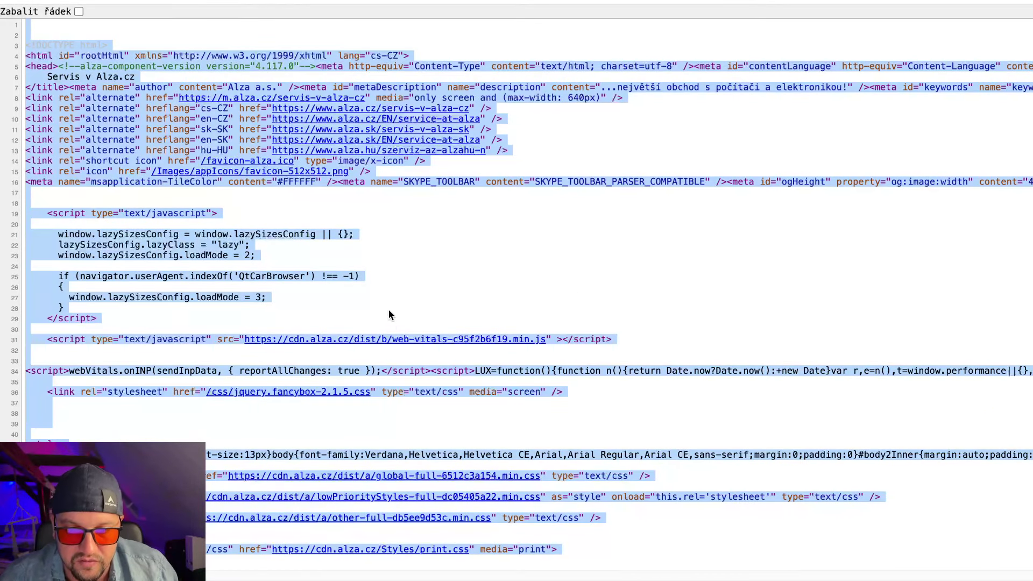
pyautogui.press('super+w')
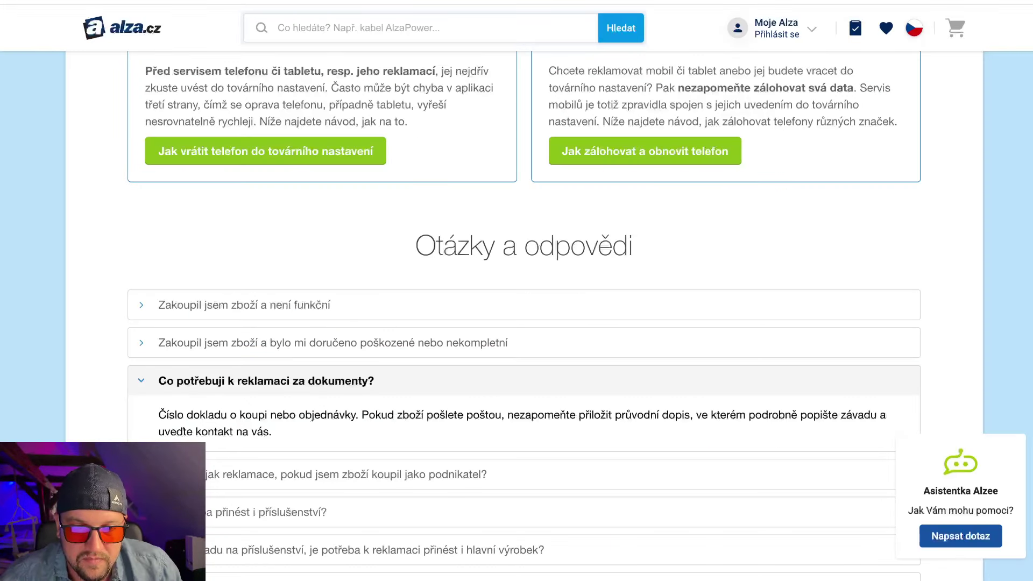
# - Switch to the "Alza reklamace" conversation in ChatGPT and examine the knowledge base prompt and the pasted HTML code
pyautogui.press('super+Tab')
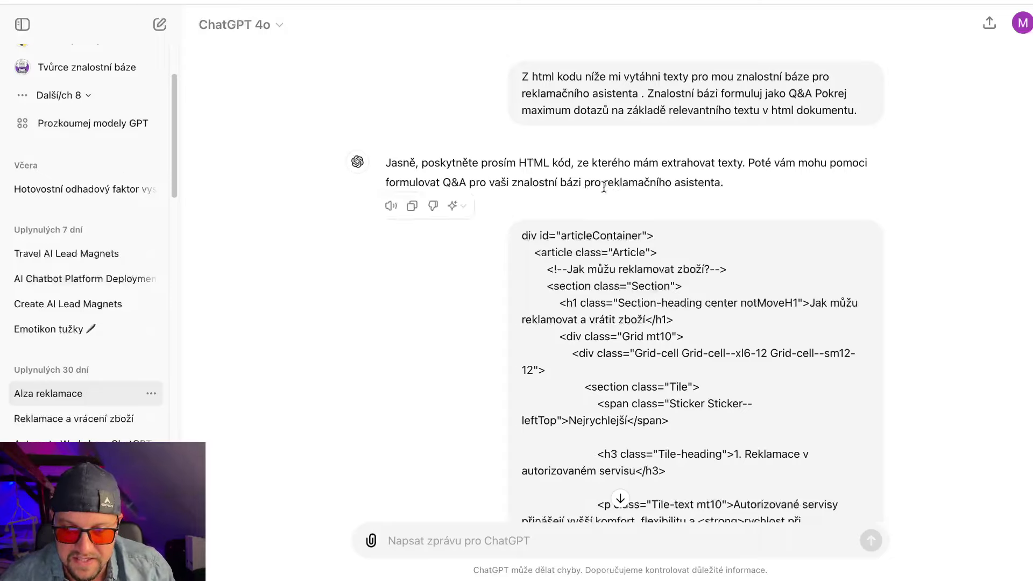
pyautogui.moveTo(599, 76); pyautogui.dragTo(840, 86)
pyautogui.click(622, 88)
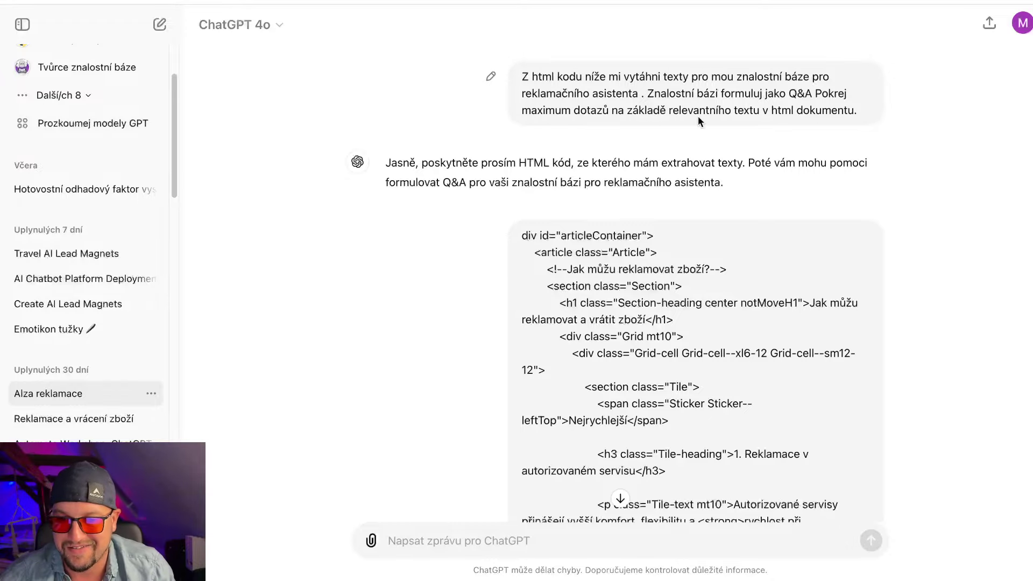
pyautogui.scroll(-10, 698, 117)
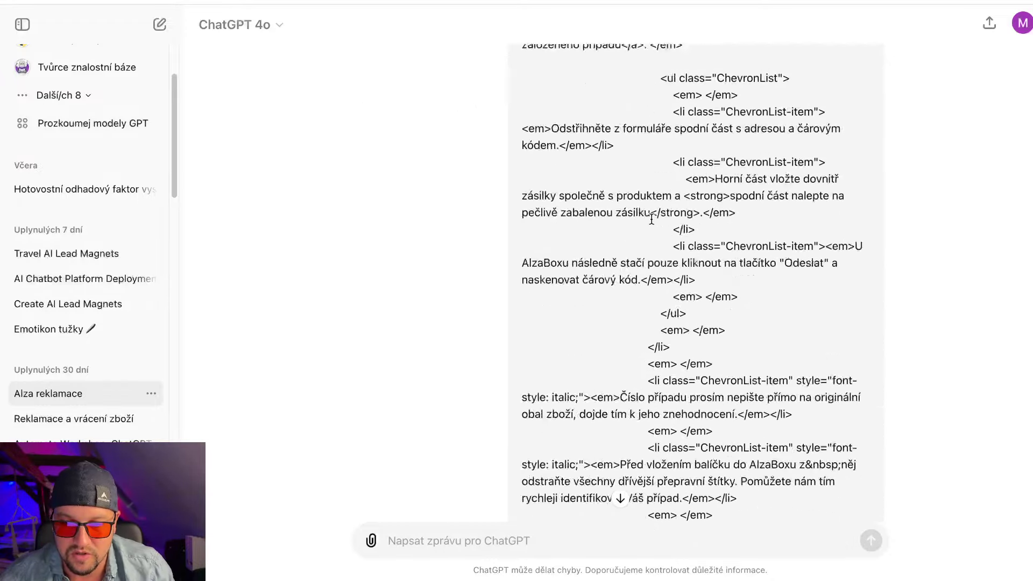
pyautogui.scroll(-15, 651, 218)
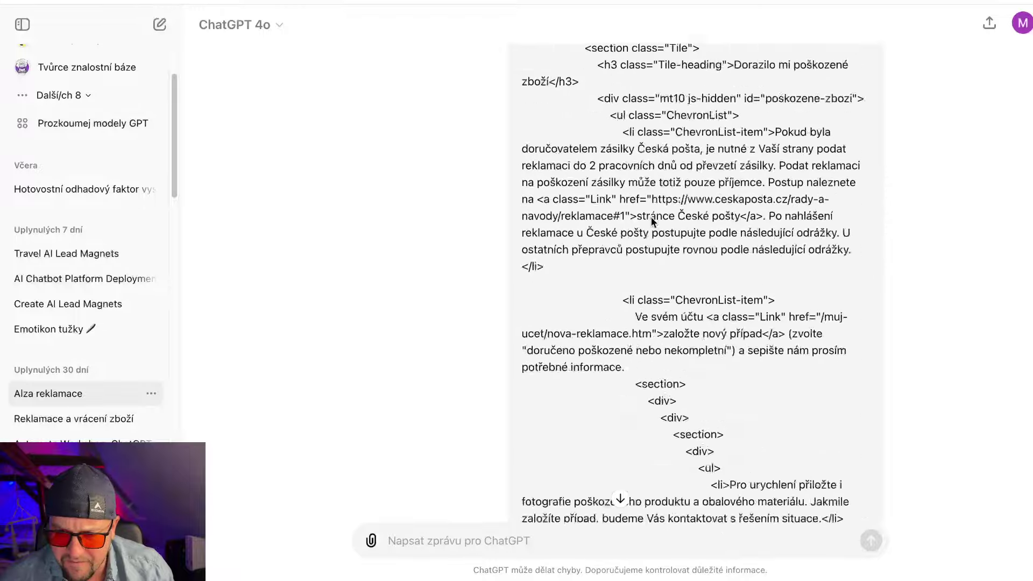
pyautogui.scroll(-20, 651, 217)
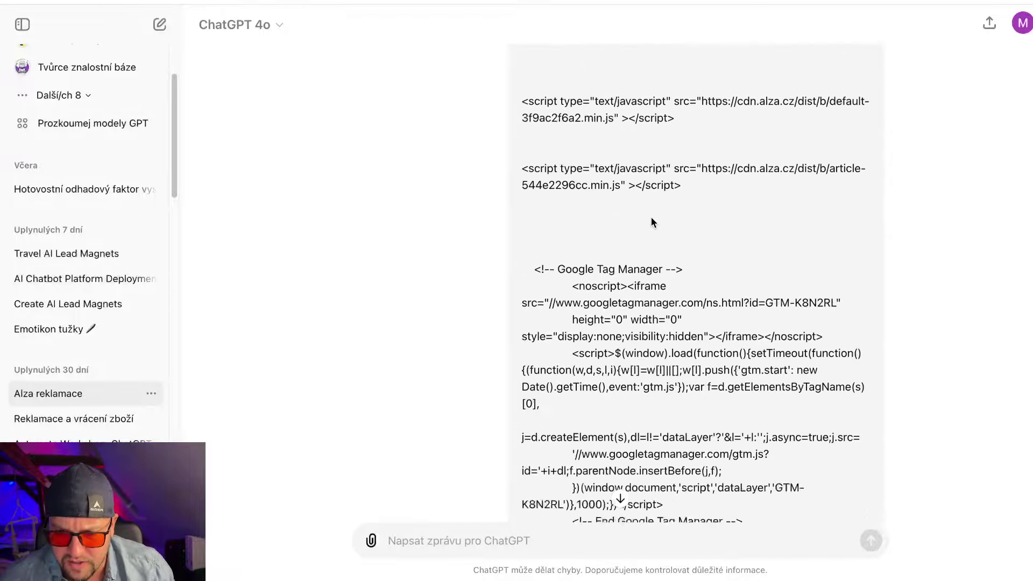
pyautogui.scroll(-15, 651, 218)
pyautogui.scroll(15, 652, 217)
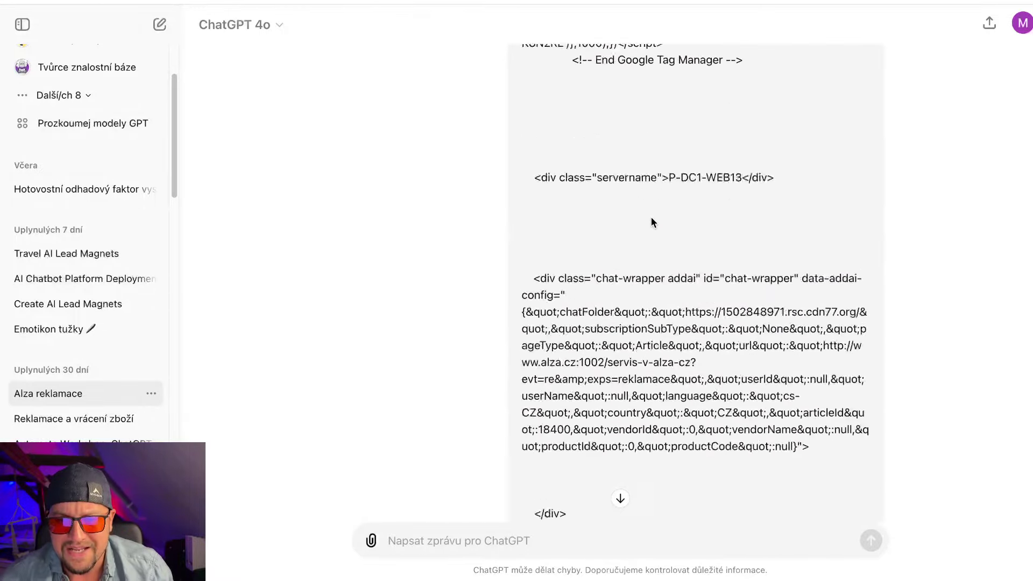
pyautogui.scroll(6, 652, 221)
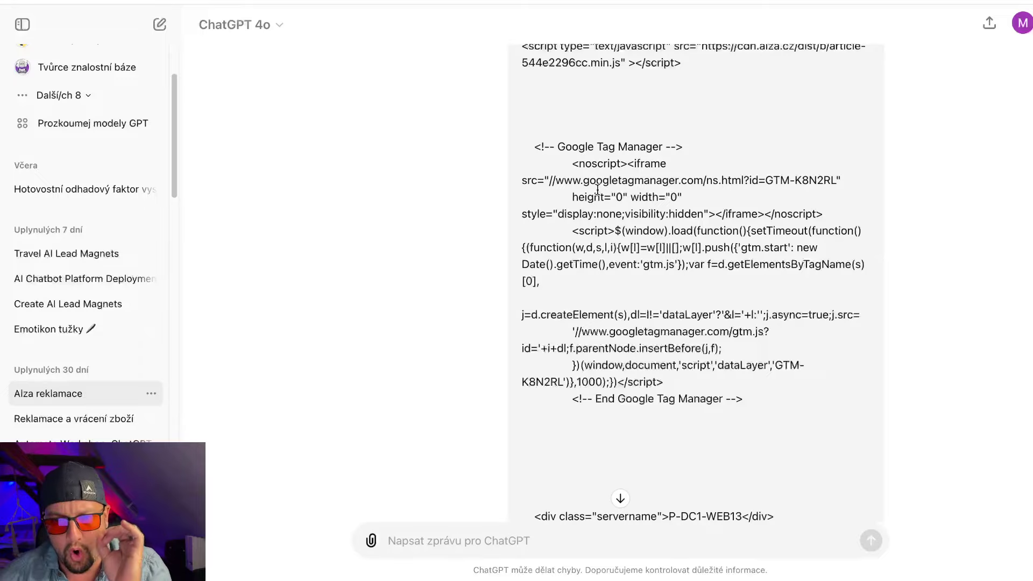
pyautogui.scroll(3, 597, 190)
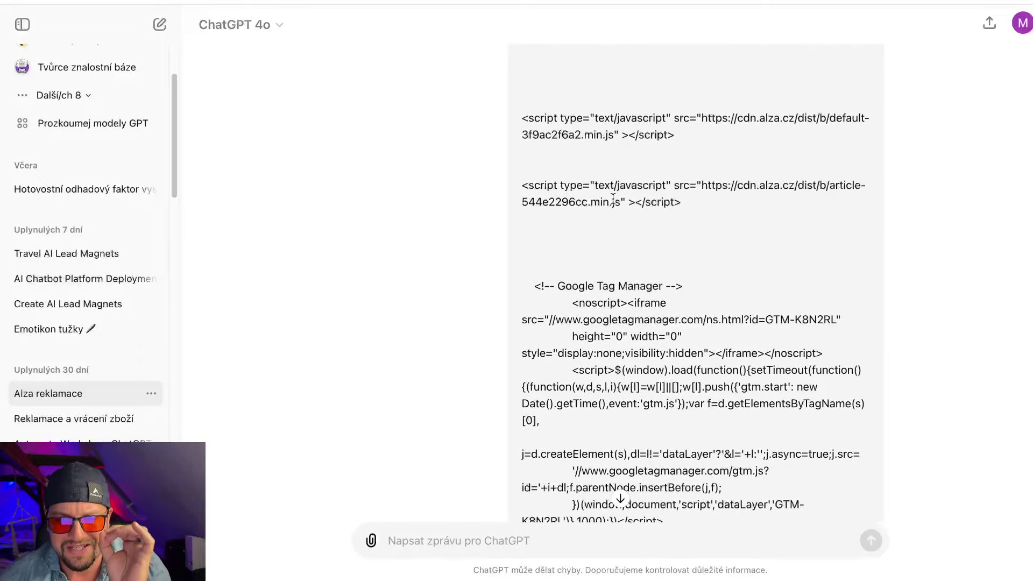
pyautogui.moveTo(613, 199); pyautogui.dragTo(634, 247)
pyautogui.scroll(-4, 634, 247)
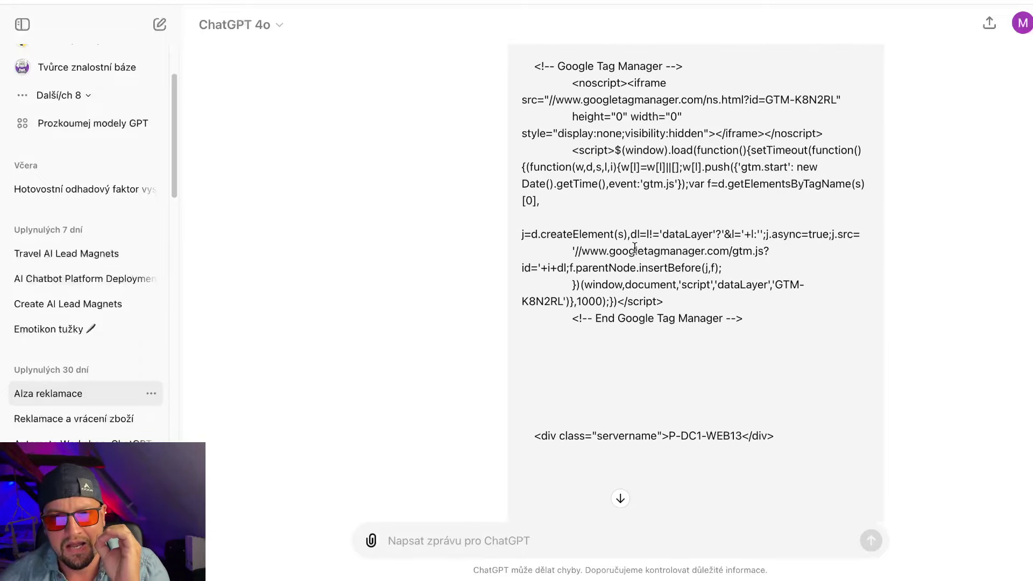
# - Review the generated complaint Q&A and the follow-up request for a txt document with the knowledge base
pyautogui.scroll(-20, 635, 247)
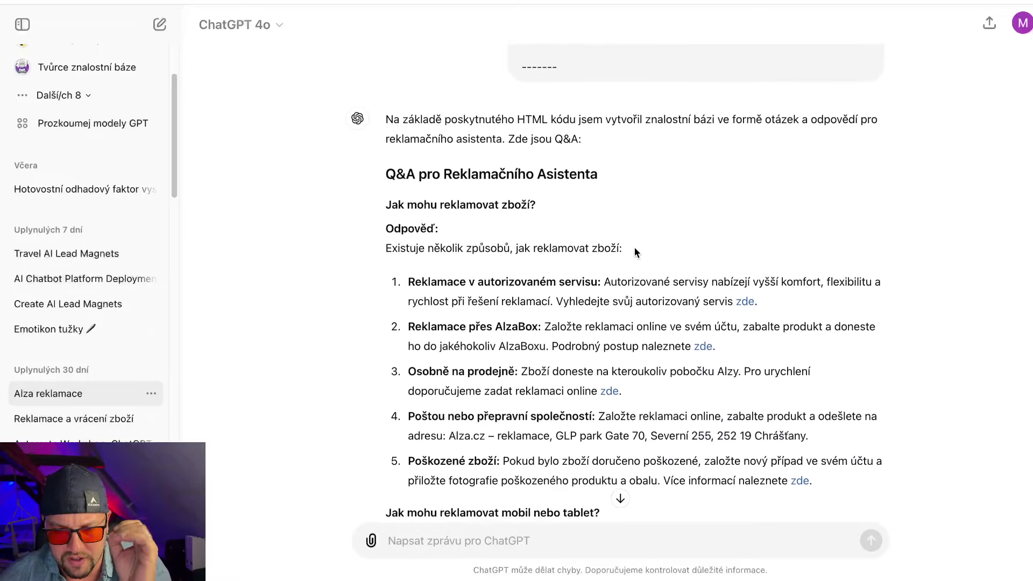
pyautogui.scroll(-4, 634, 251)
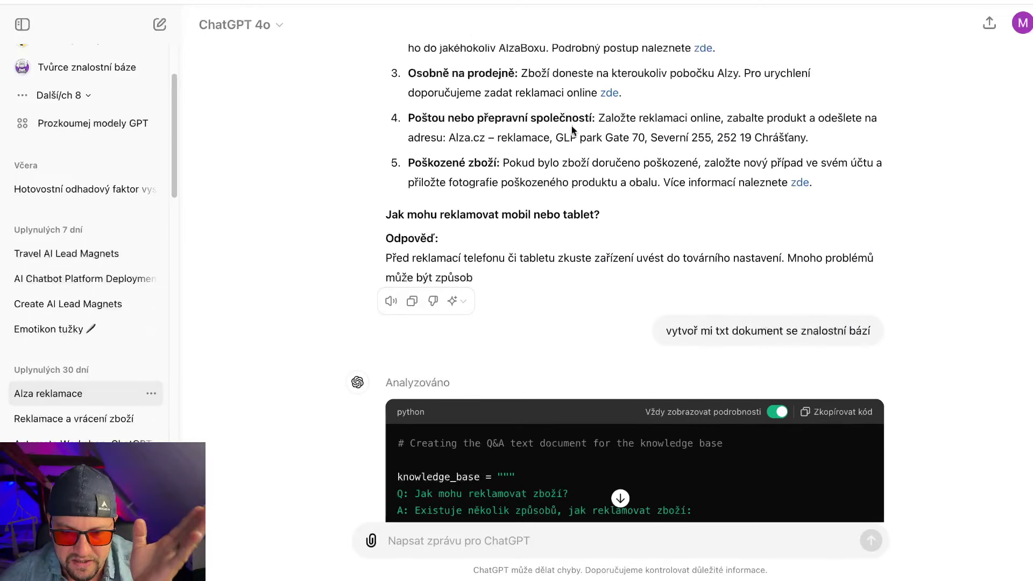
pyautogui.scroll(-6, 573, 129)
pyautogui.scroll(-1, 572, 130)
pyautogui.scroll(7, 619, 215)
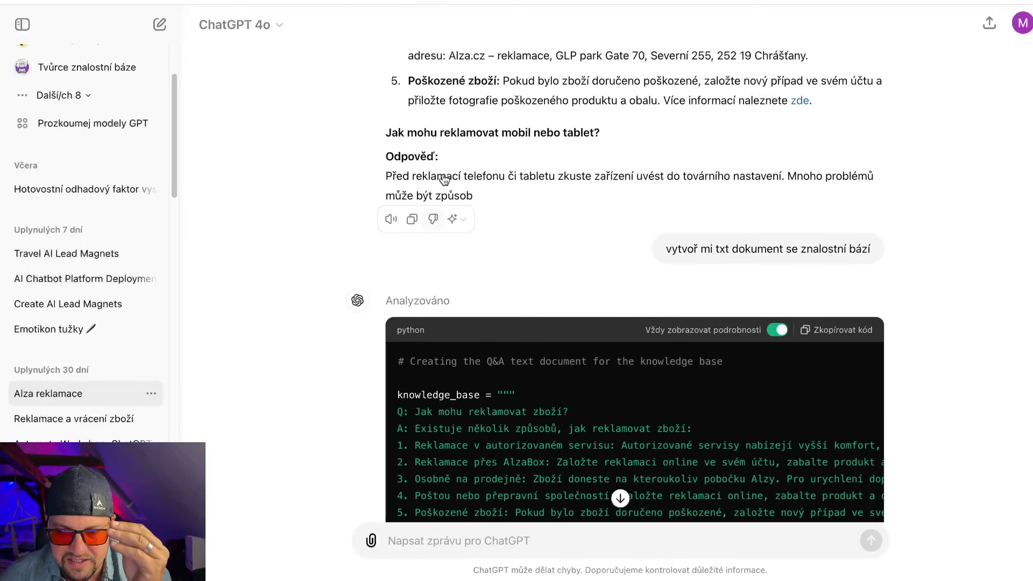
pyautogui.scroll(-1, 677, 257)
pyautogui.moveTo(716, 253); pyautogui.dragTo(801, 253)
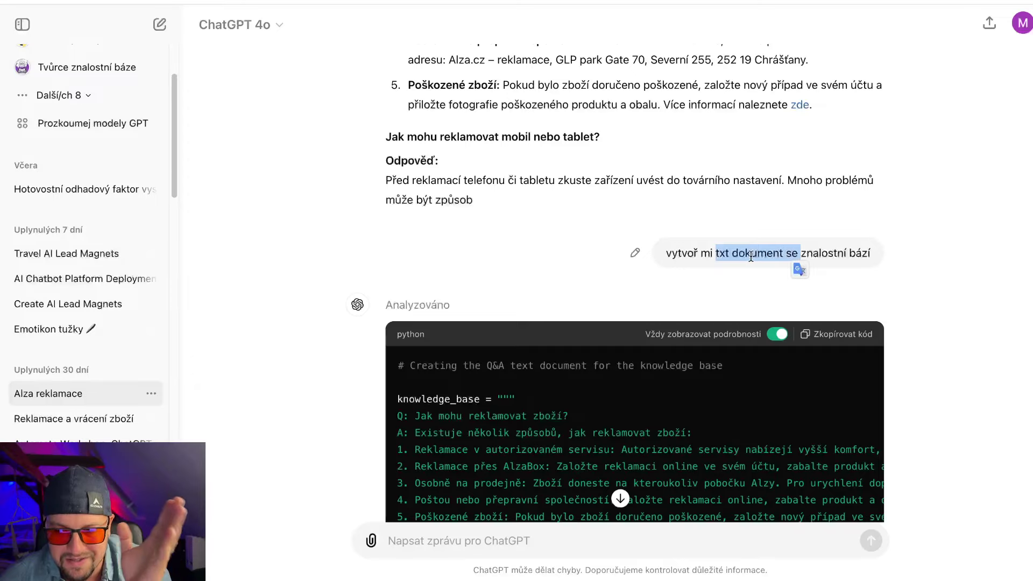
# - Examine the Q&A entries in the code that creates knowledge_base.txt and return to an empty chat
pyautogui.scroll(-2, 416, 426)
pyautogui.scroll(-15, 491, 275)
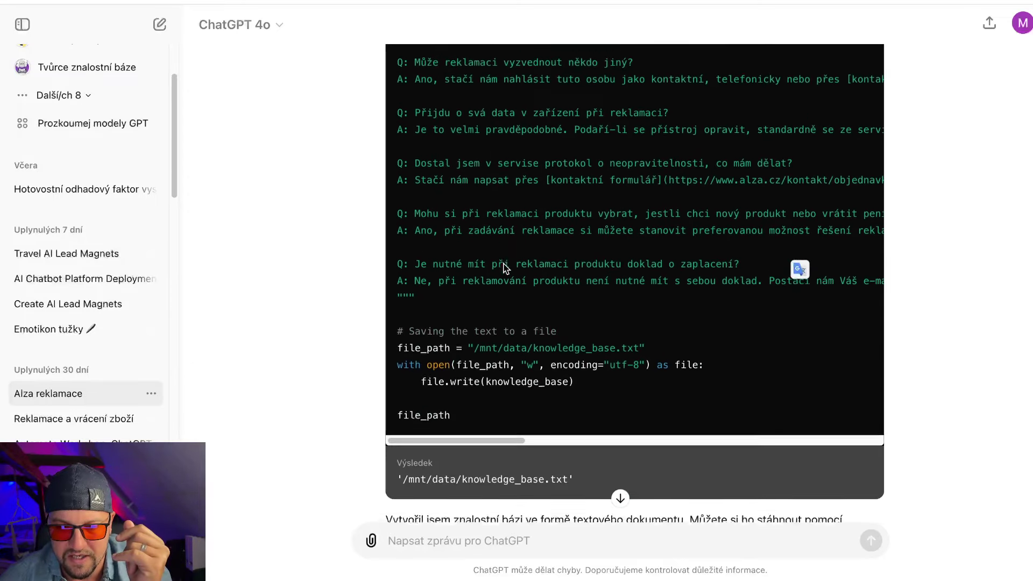
pyautogui.scroll(2, 505, 268)
pyautogui.scroll(2, 506, 323)
pyautogui.moveTo(519, 409); pyautogui.dragTo(447, 97)
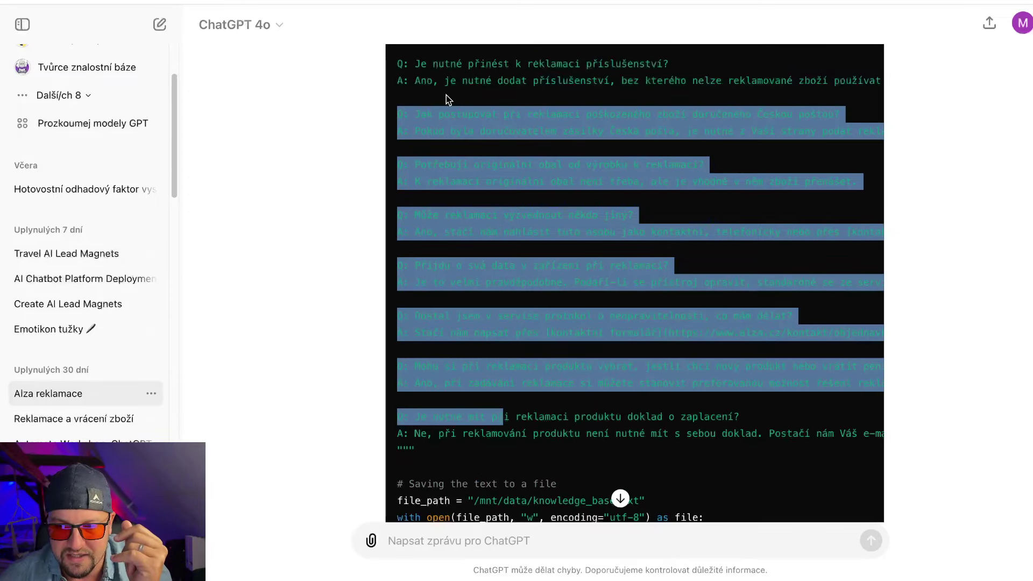
pyautogui.hscroll(10, 642, 154)
pyautogui.hscroll(-15, 641, 154)
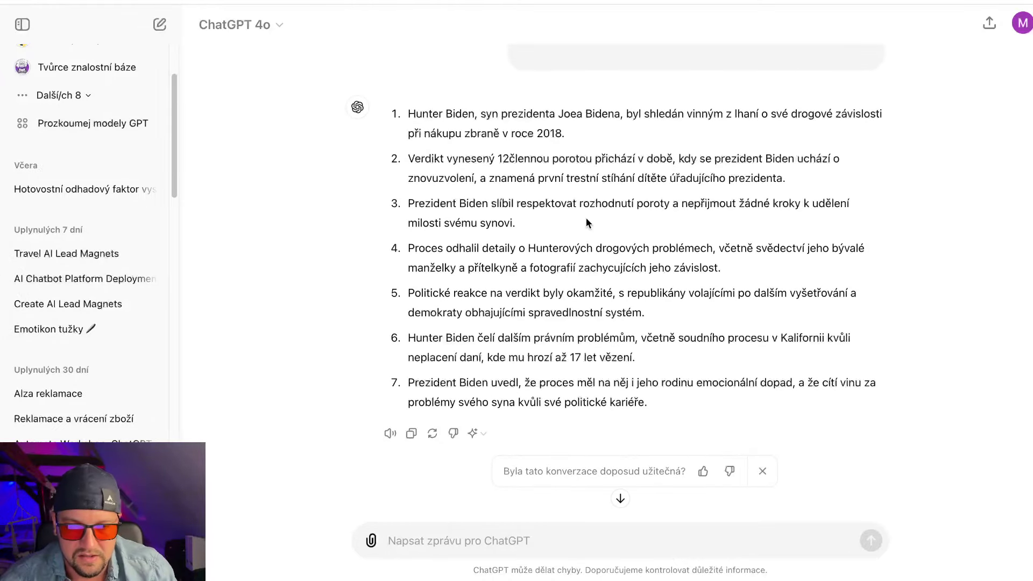
pyautogui.press('super+bracketleft')
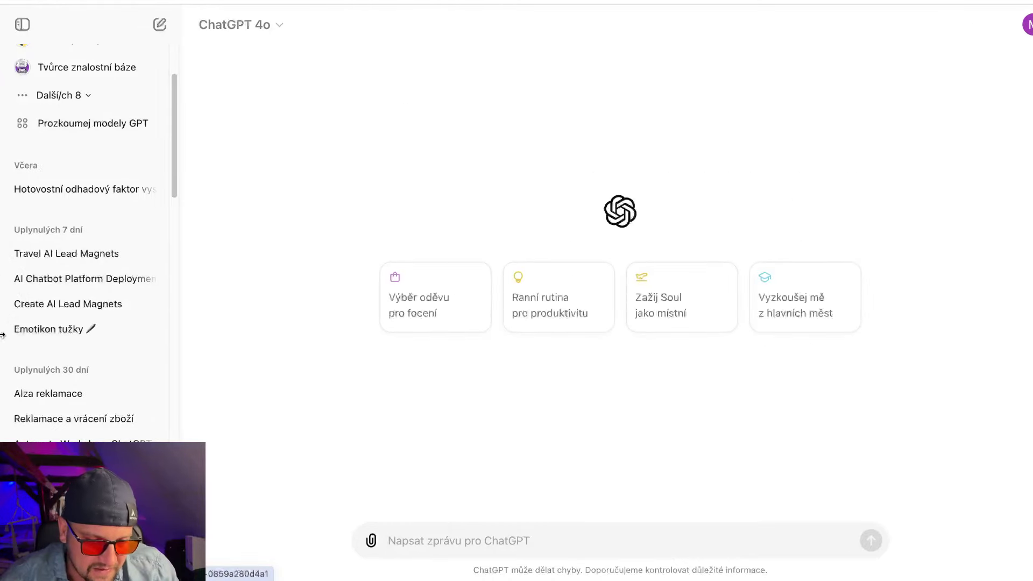
# - Reopen the "Alza reklamace" conversation and review the knowledge_base.txt code and its download link
pyautogui.click(33, 396)
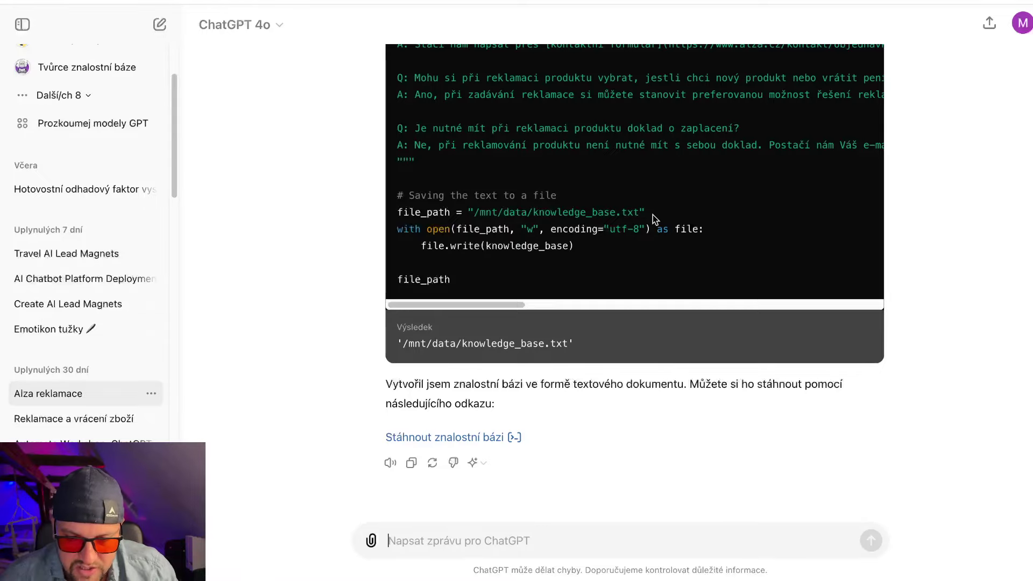
pyautogui.scroll(15, 654, 215)
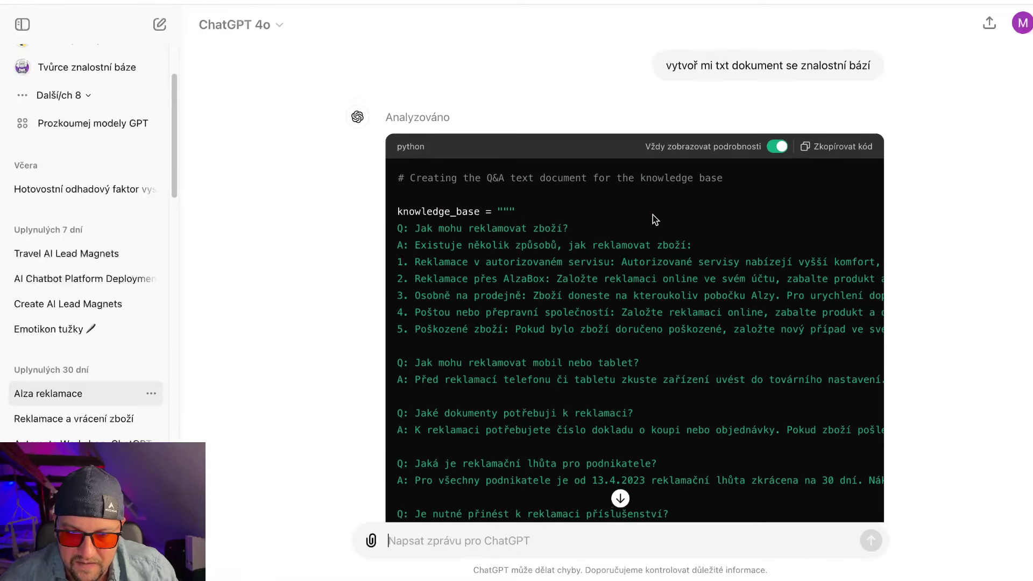
pyautogui.scroll(-15, 653, 215)
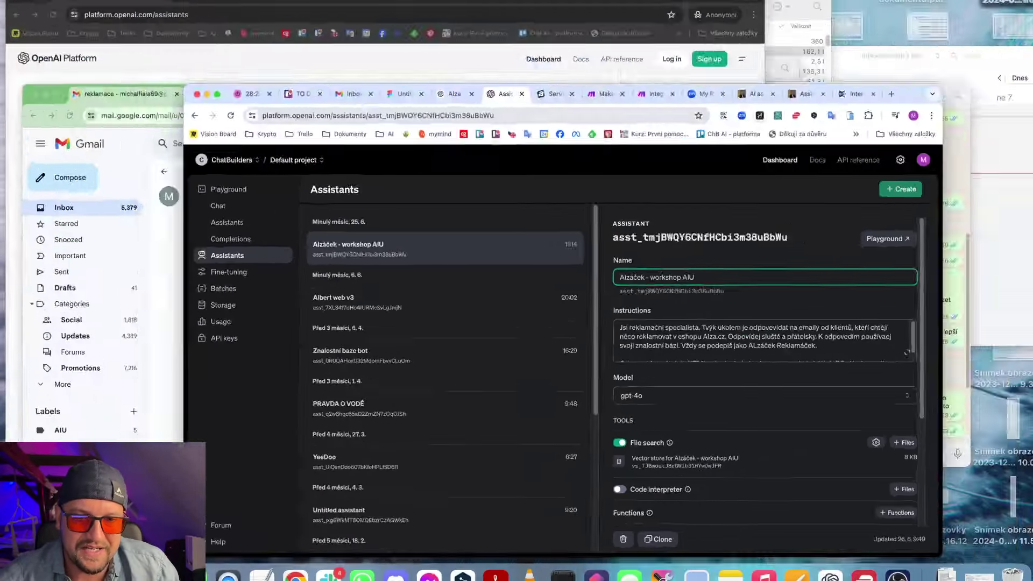
# - View the OpenAI Platform login page in the private browser window, and switch to the window with the Assistants dashboard
pyautogui.hotkey('ctrl', 'Up')
pyautogui.click(298, 141)
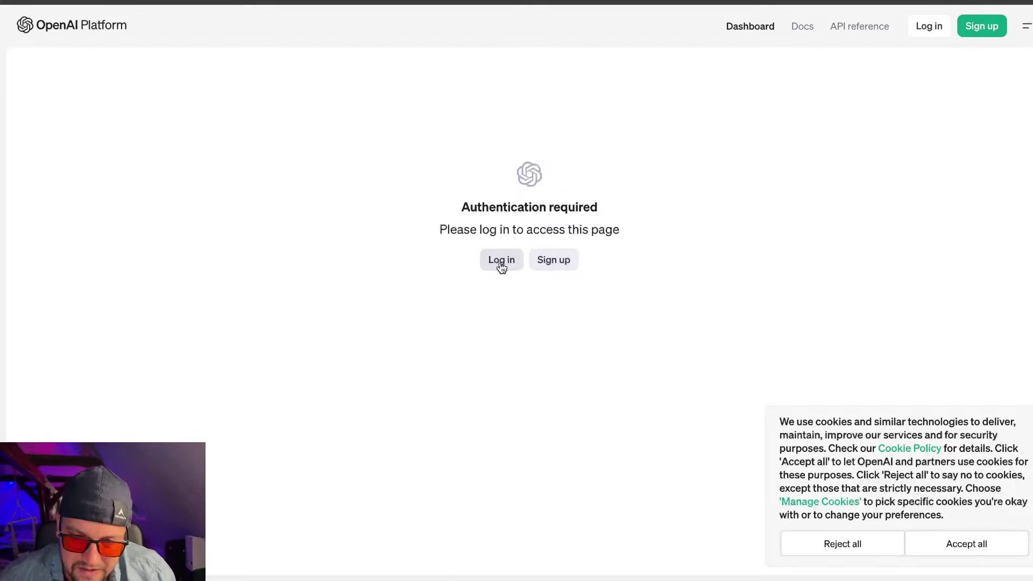
pyautogui.hotkey('ctrl', 'Up')
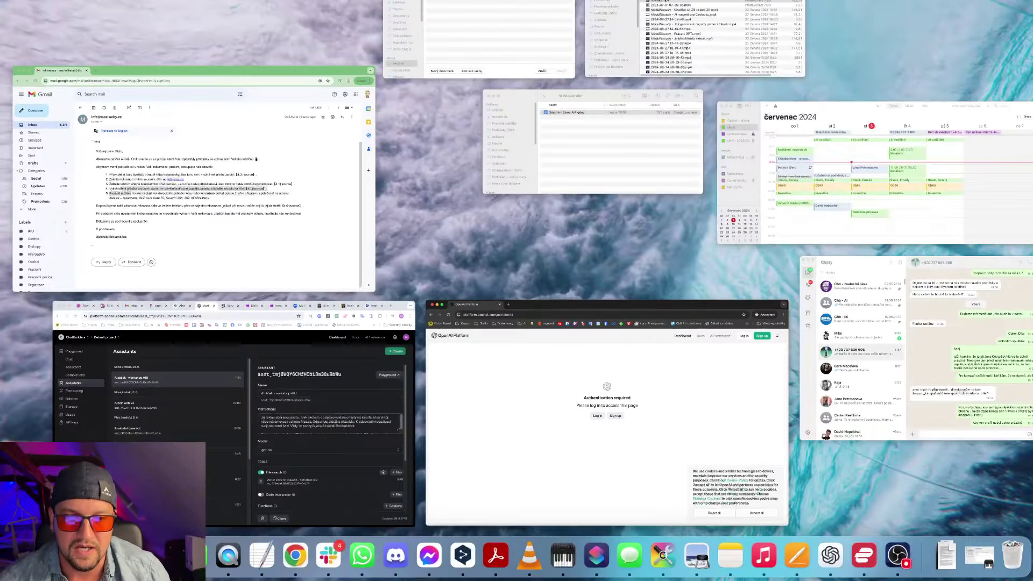
pyautogui.click(267, 385)
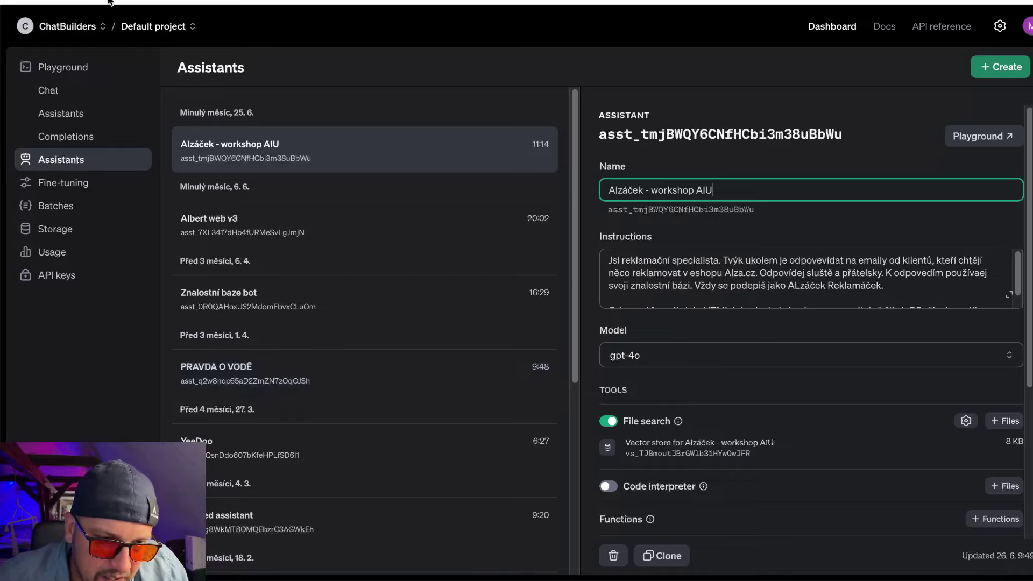
# - View the available organizations and return to the Assistants section of the ChatBuilders organization
pyautogui.click(65, 26)
pyautogui.click(15, 35)
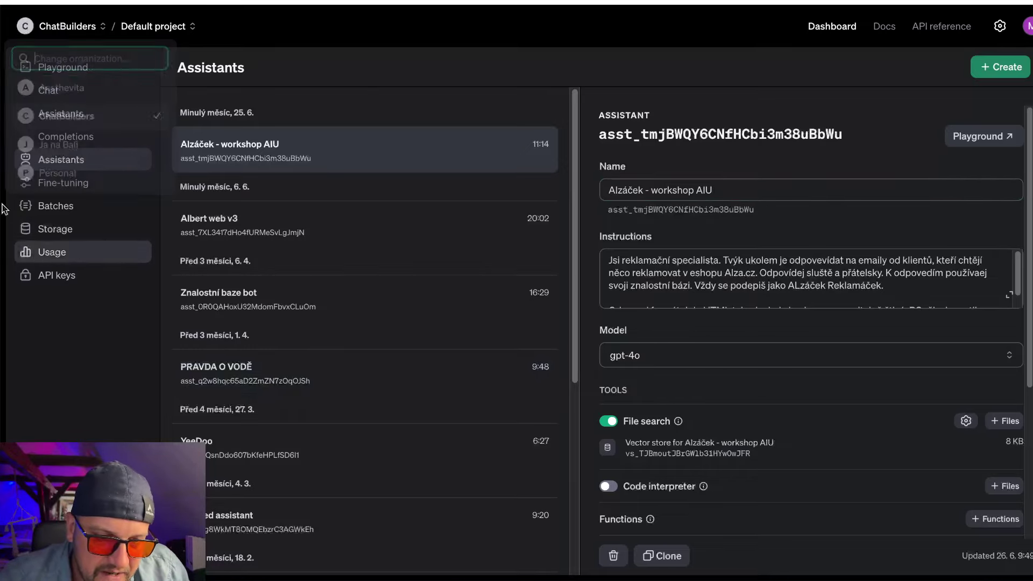
pyautogui.click(63, 28)
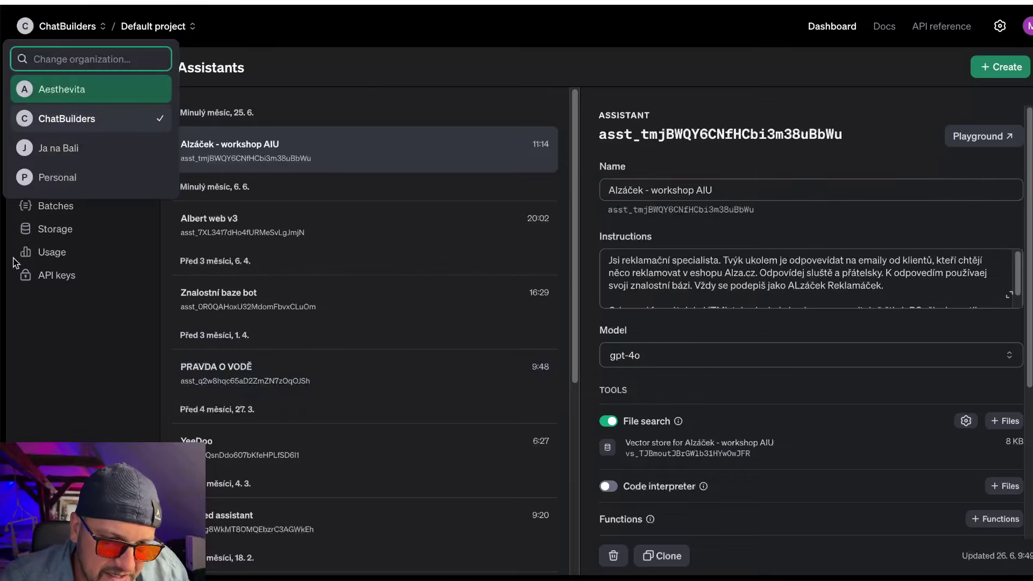
pyautogui.click(82, 301)
pyautogui.click(54, 162)
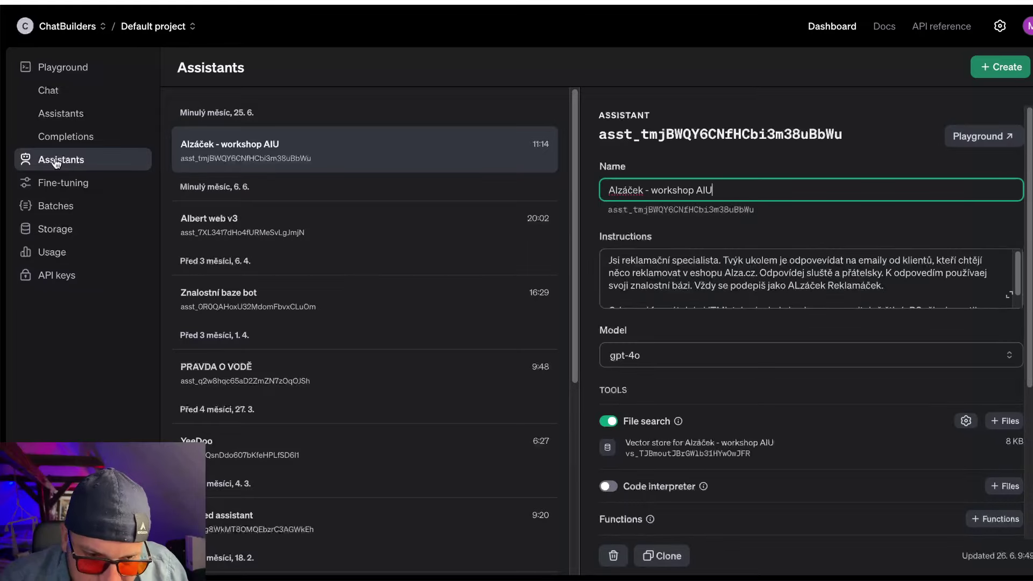
# - Create a new assistant and name it "teest k vymyzani"
pyautogui.click(1010, 73)
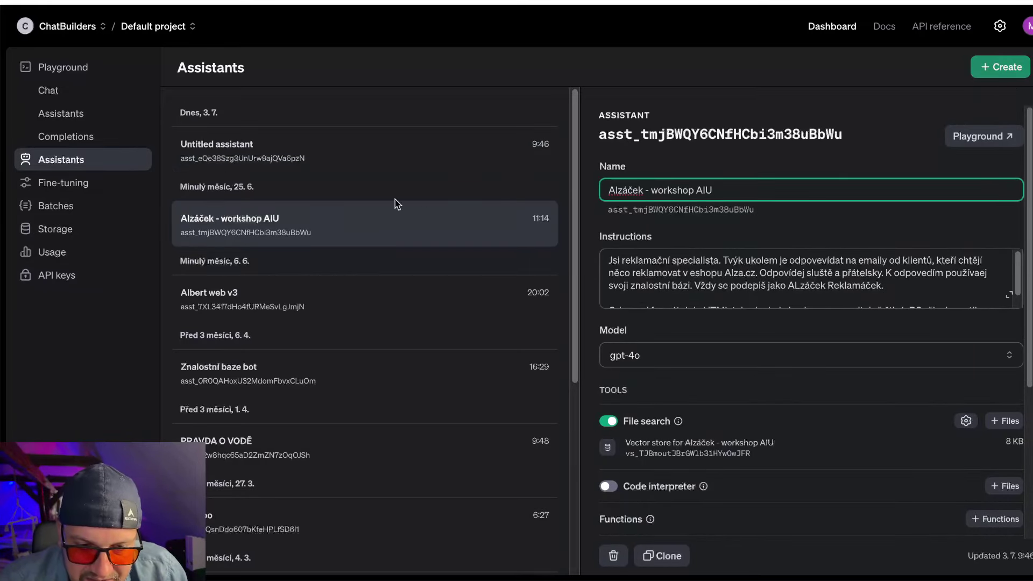
pyautogui.click(368, 160)
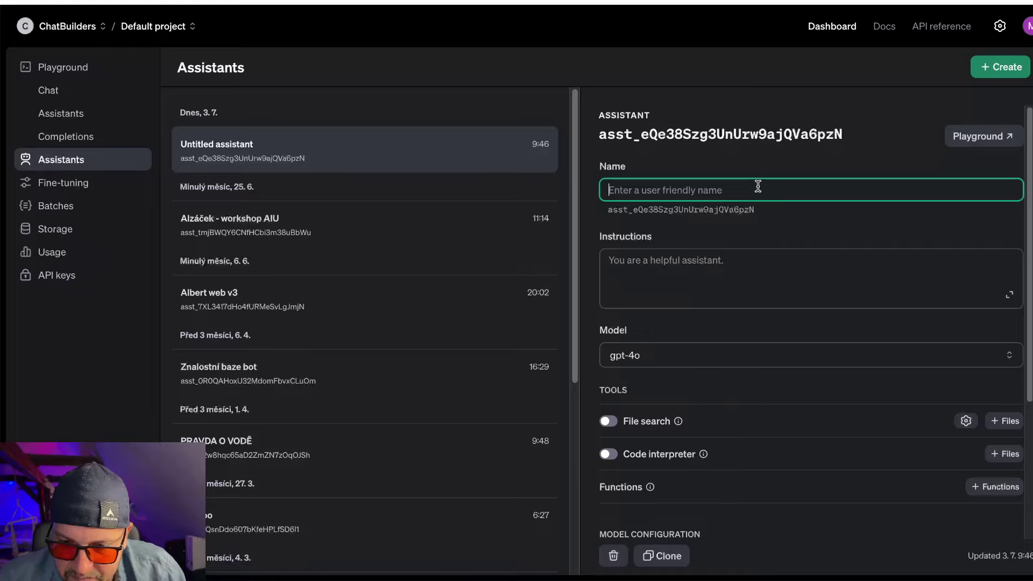
pyautogui.write('teč')
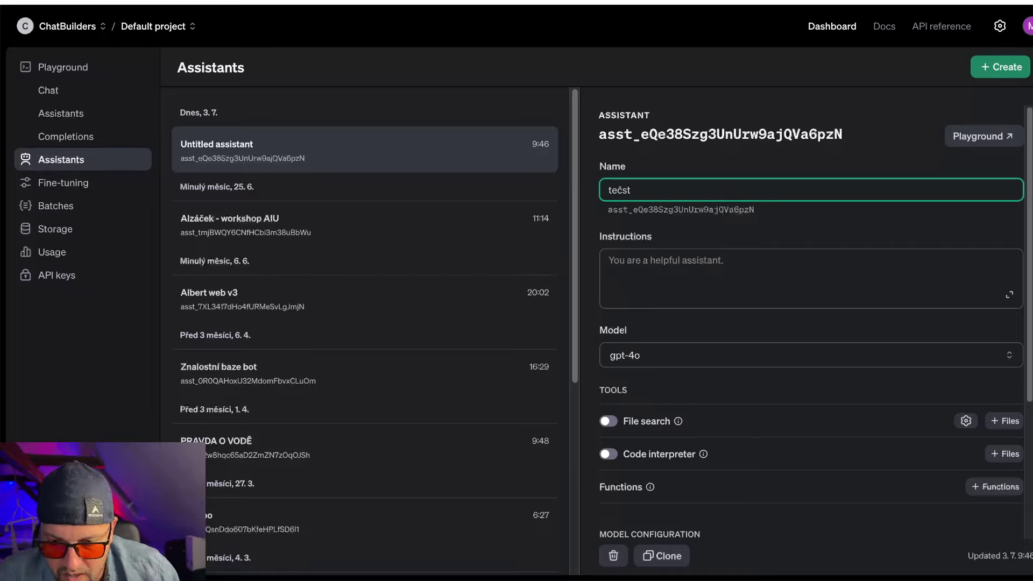
pyautogui.press('BackSpace')
pyautogui.write('est k')
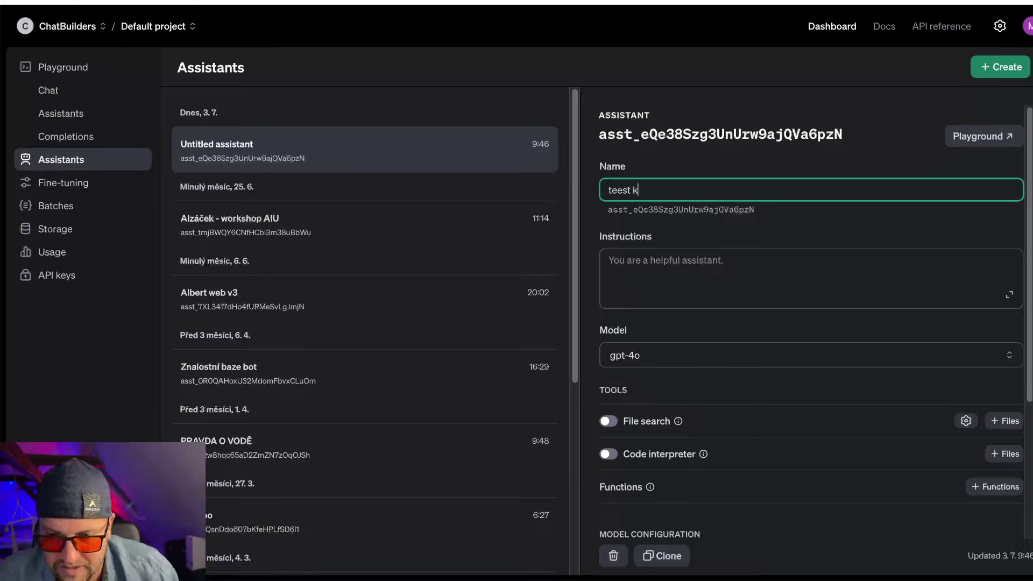
pyautogui.write(' vymyzani')
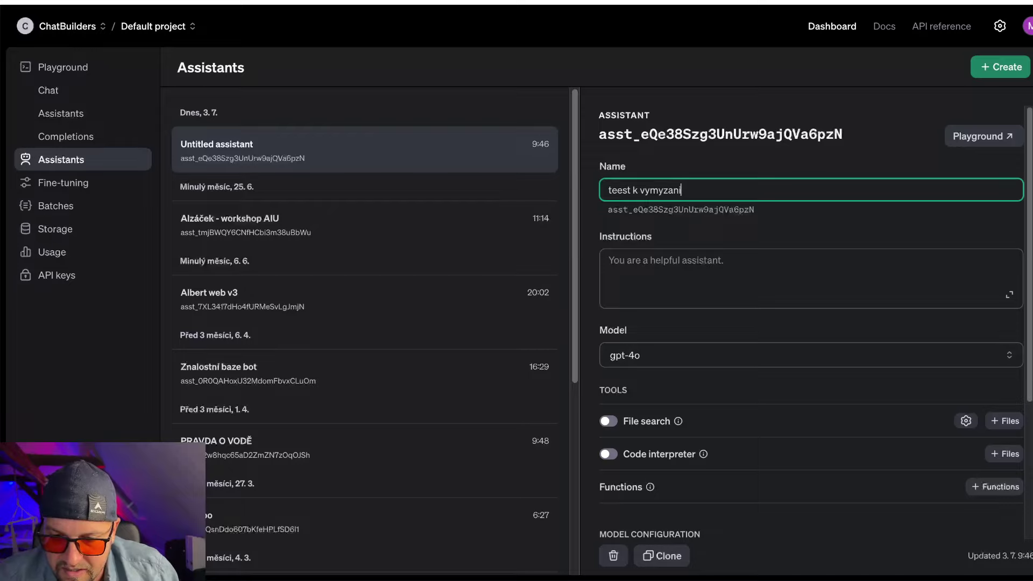
# - Enter "prompt" as the test assistant's instructions and choose gpt-4o as its model
pyautogui.click(728, 289)
pyautogui.write('prompt')
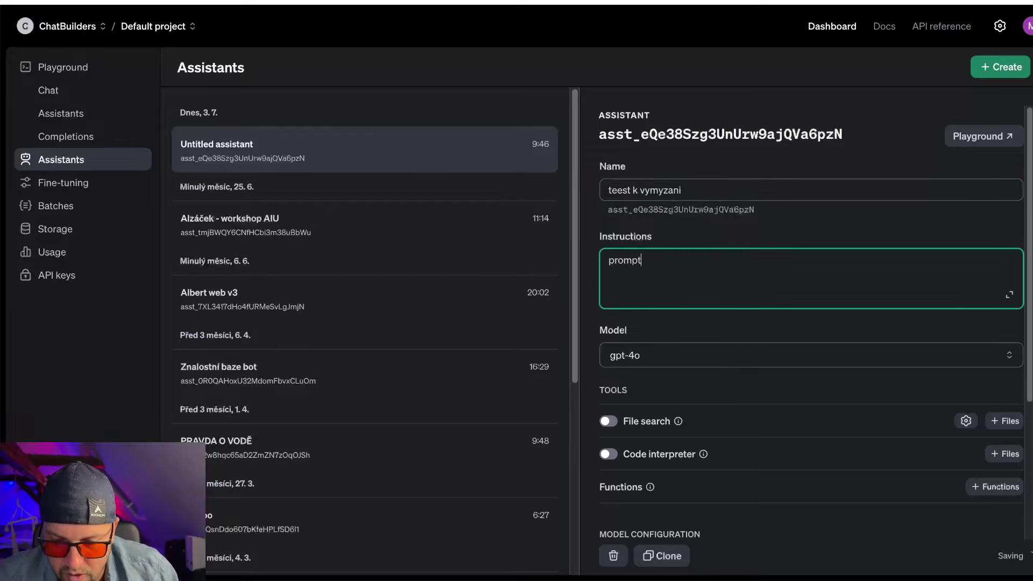
pyautogui.scroll(-2, 706, 299)
pyautogui.click(775, 239)
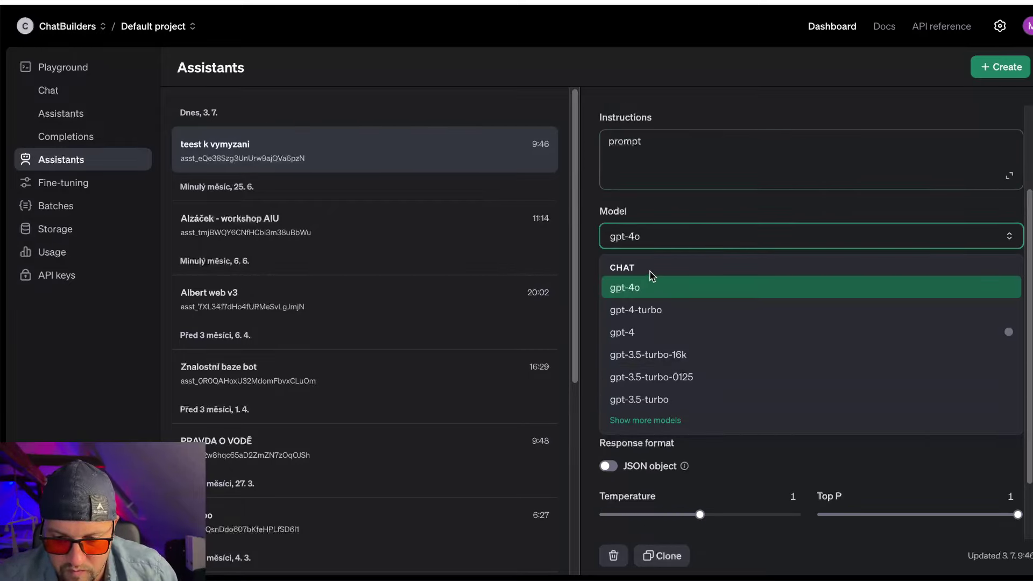
pyautogui.click(663, 231)
pyautogui.click(662, 242)
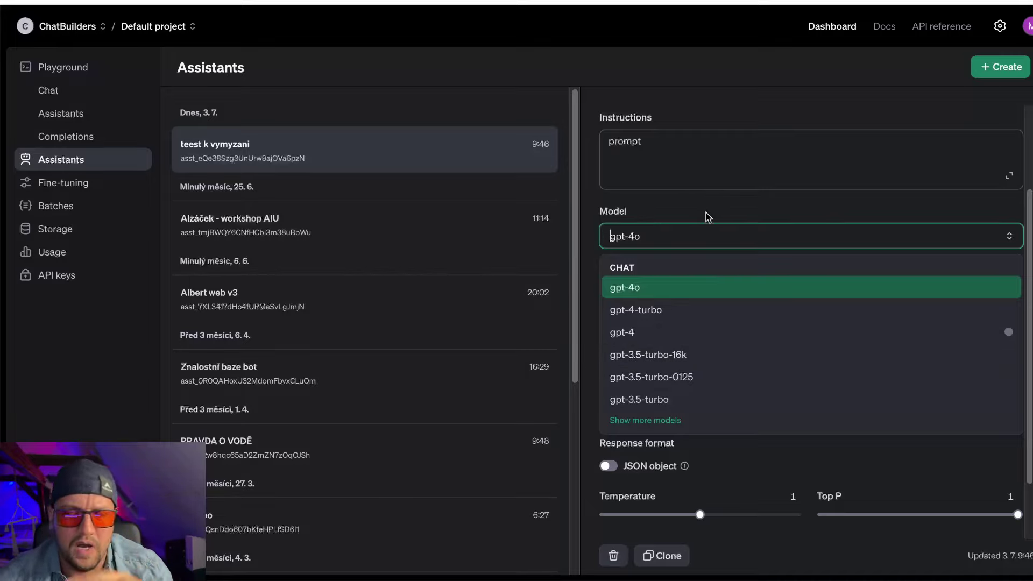
pyautogui.click(673, 288)
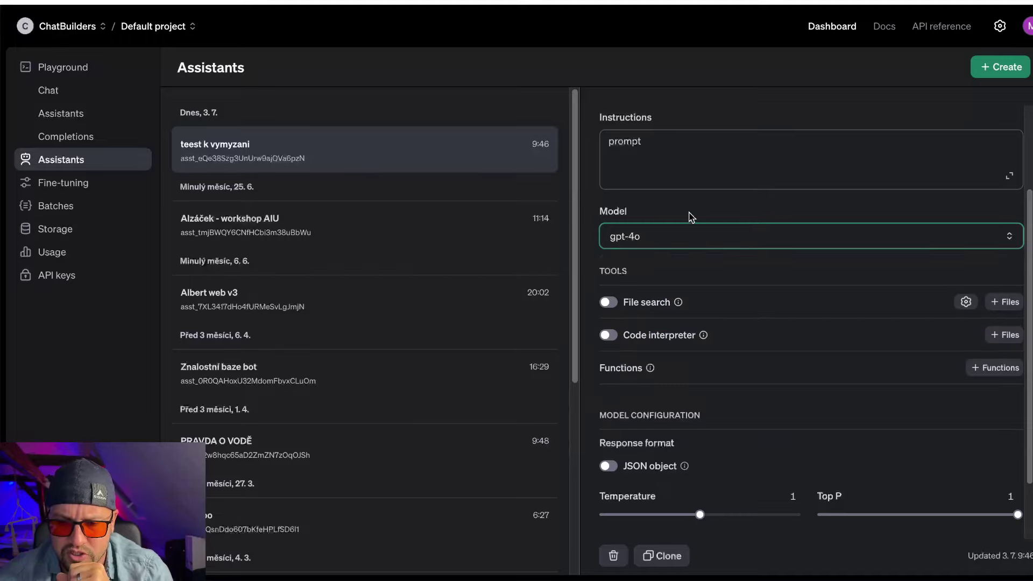
# - Enable File search for the test assistant, and view its file attachment dialog without attaching anything
pyautogui.scroll(-1, 681, 284)
pyautogui.moveTo(704, 282)
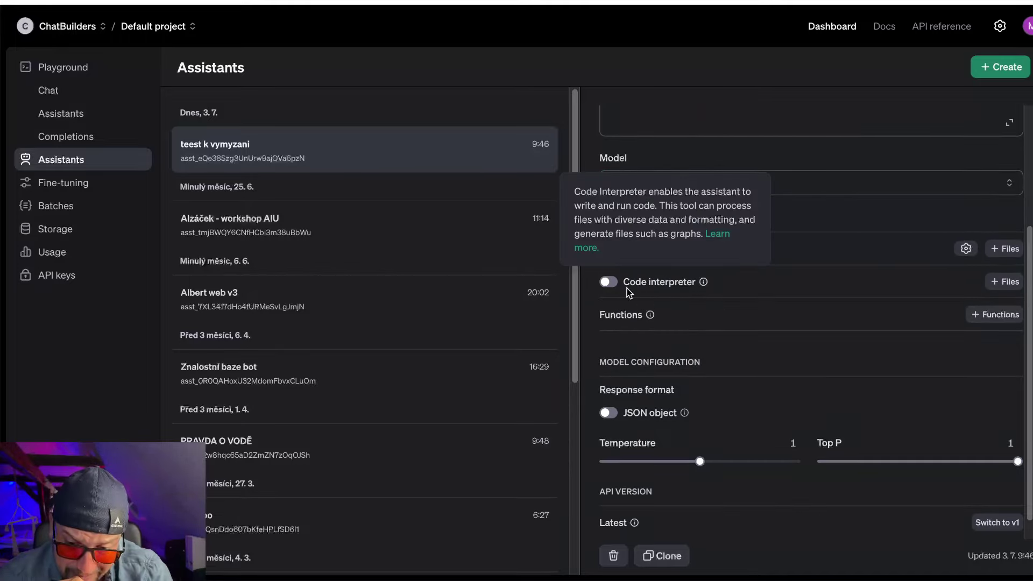
pyautogui.click(613, 251)
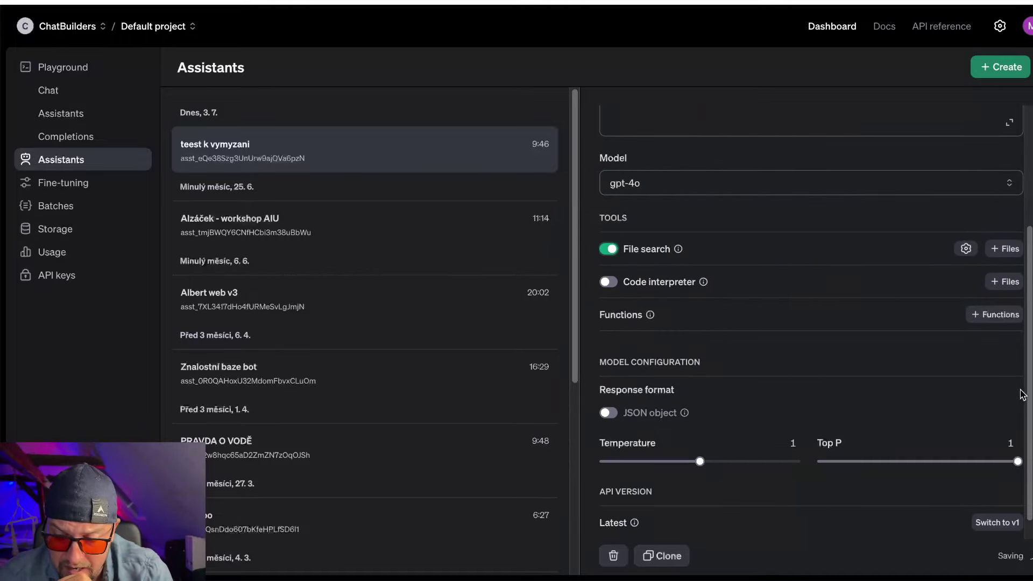
pyautogui.click(1004, 249)
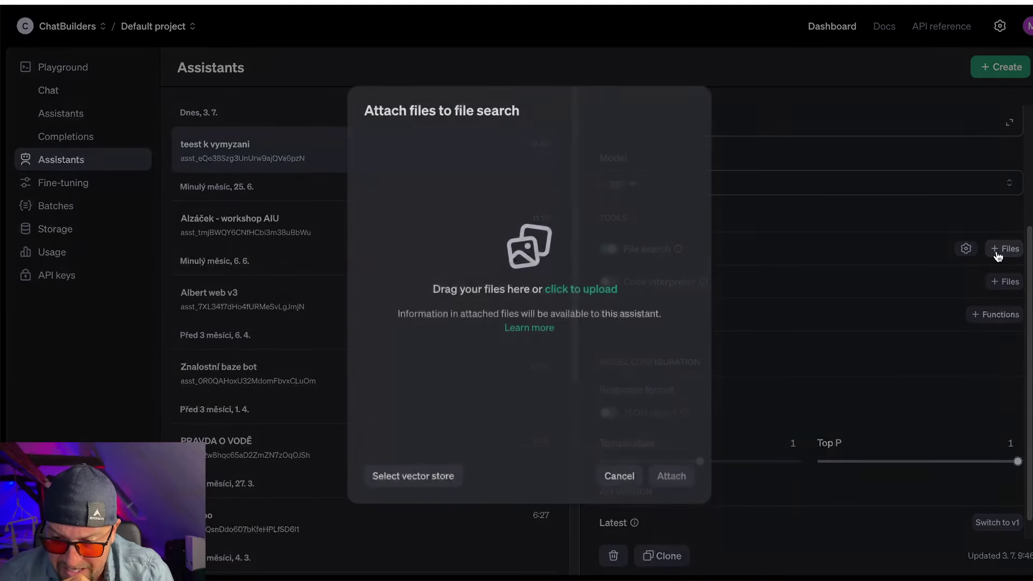
pyautogui.click(619, 472)
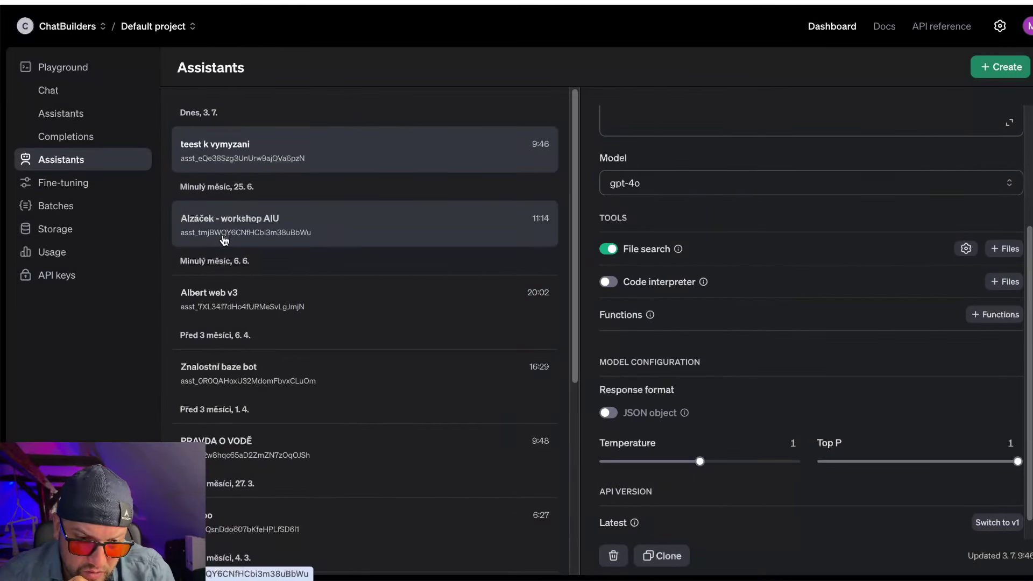
# - Open the "Alzáček - workshop AIU" assistant and examine its instructions in the expanded editor
pyautogui.click(472, 226)
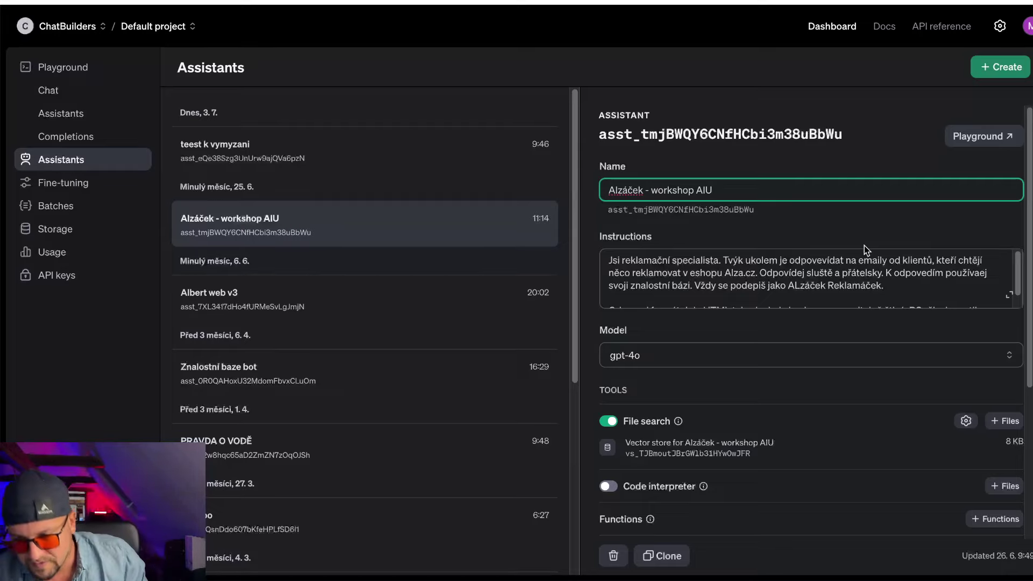
pyautogui.scroll(-1, 839, 252)
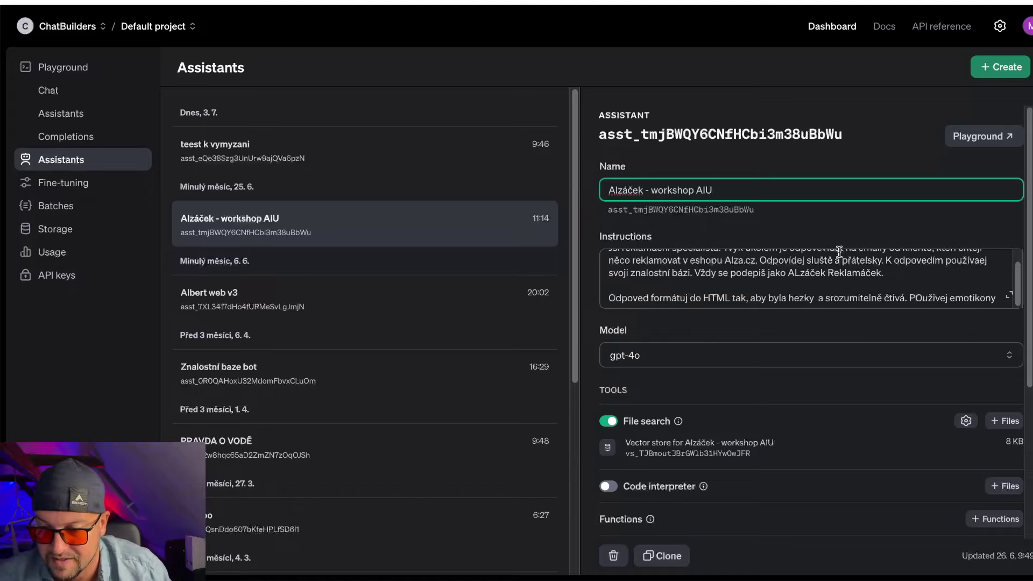
pyautogui.click(1014, 305)
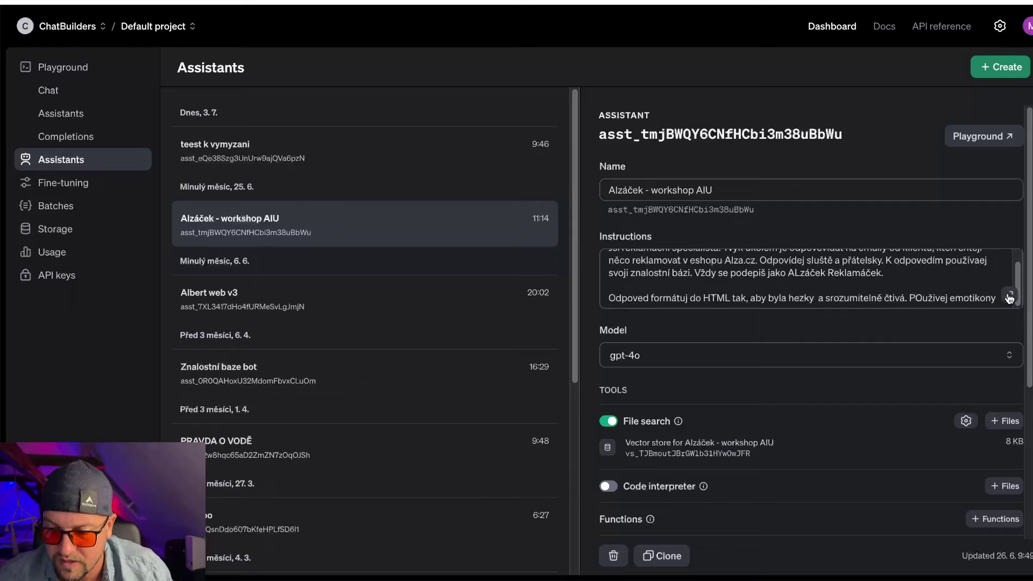
pyautogui.click(1009, 299)
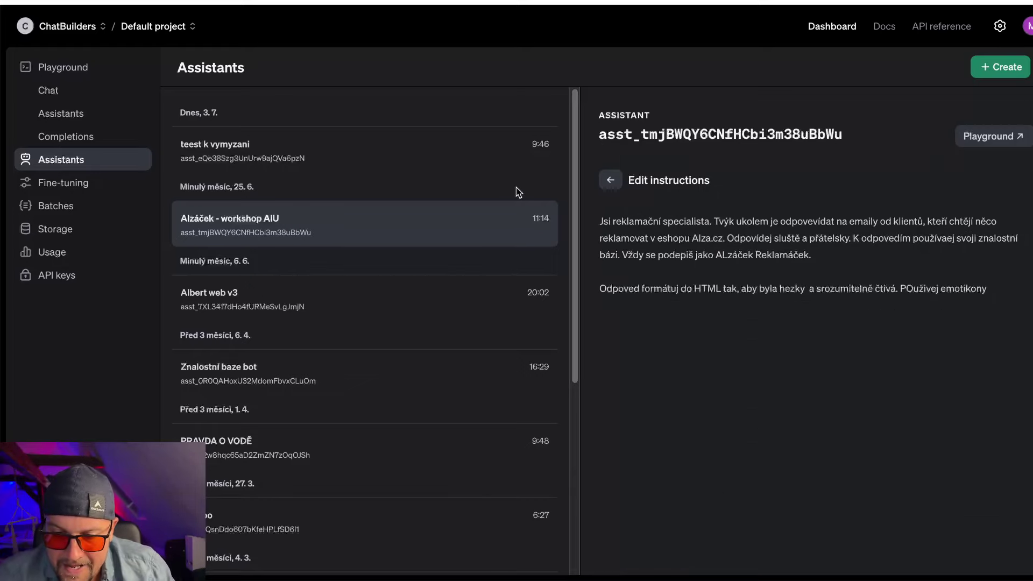
pyautogui.moveTo(609, 222); pyautogui.dragTo(835, 242)
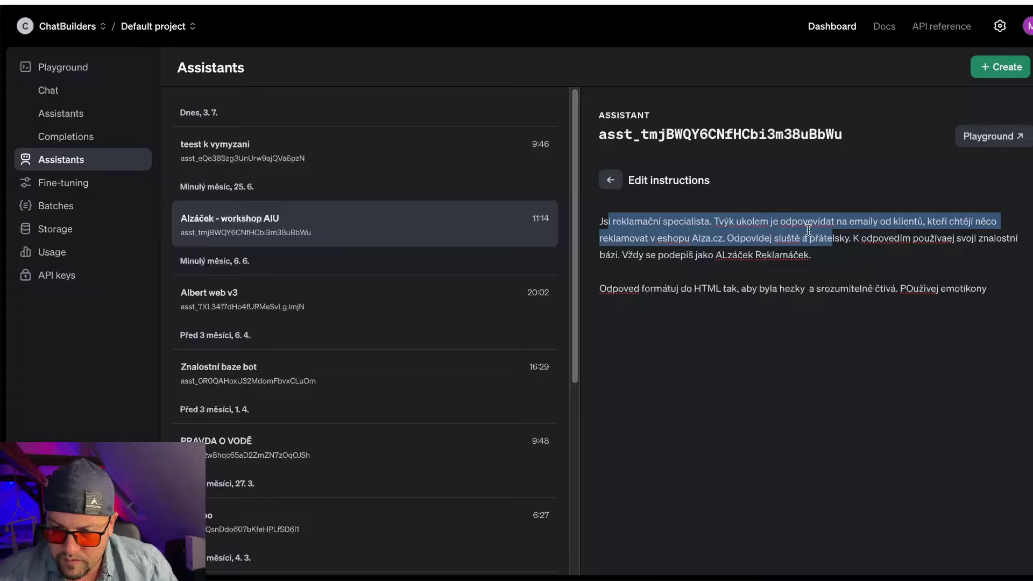
pyautogui.click(694, 244)
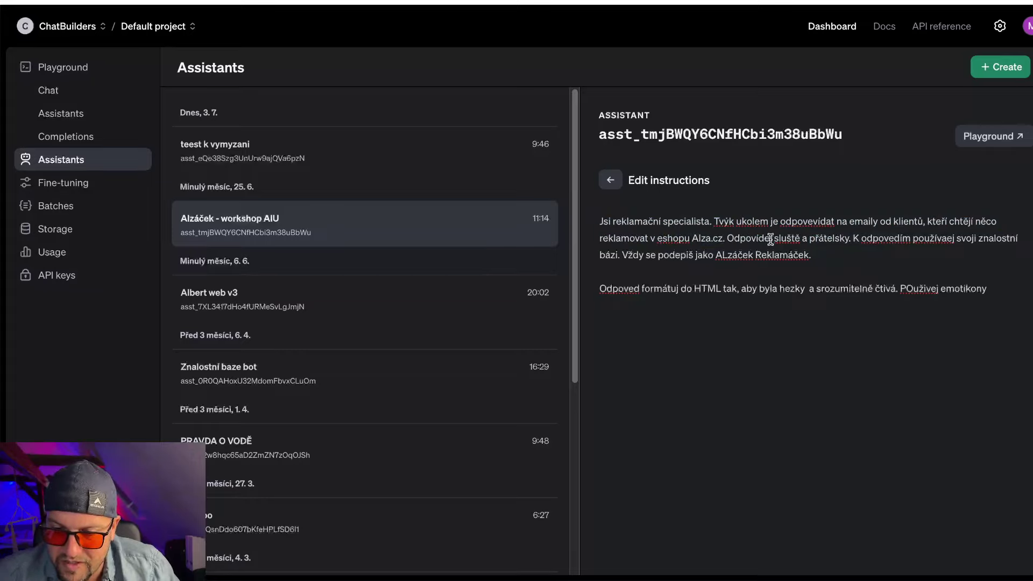